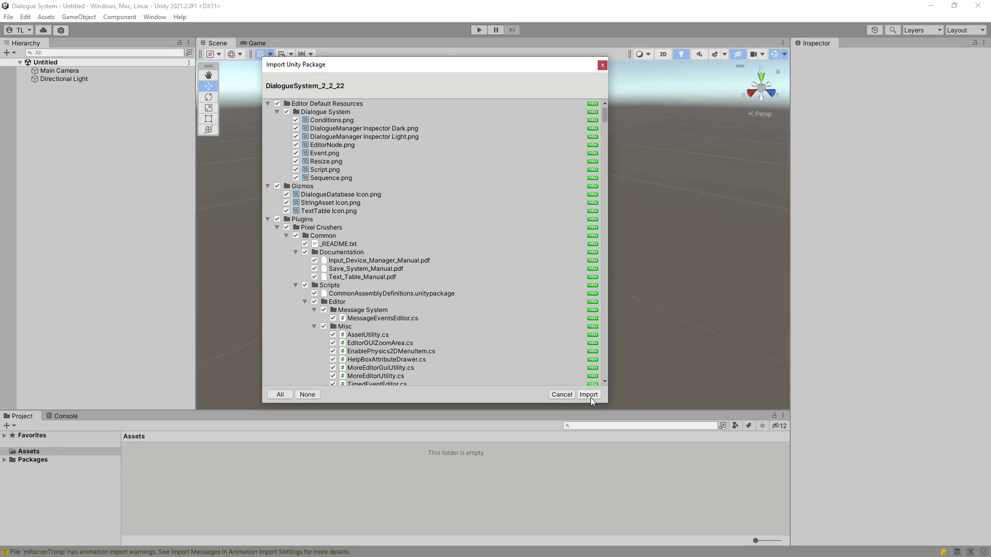
- Import all Dialogue System package files, then close the welcome window with 'Show at start' turned off
{"action": "left_click", "coordinate": [591, 398]}
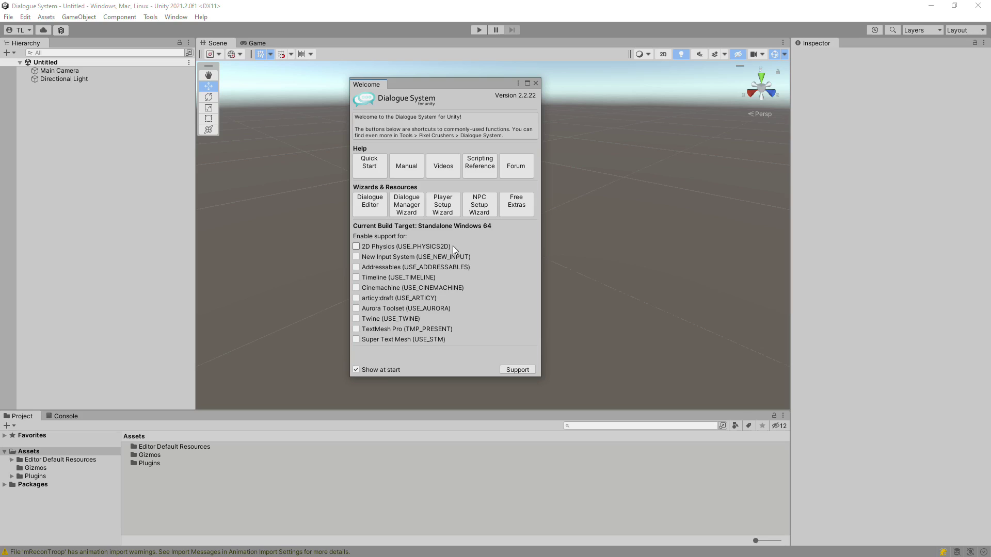
{"action": "left_click", "coordinate": [390, 367]}
{"action": "left_click", "coordinate": [535, 83]}
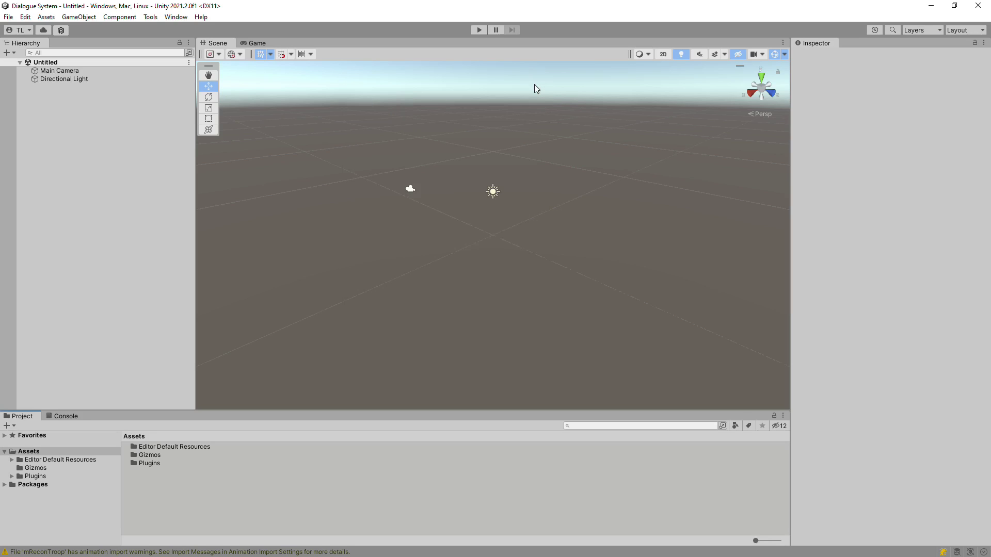
- Create a new scene from the Basic (Built-in) template
{"action": "left_click", "coordinate": [8, 17]}
{"action": "left_click", "coordinate": [14, 31]}
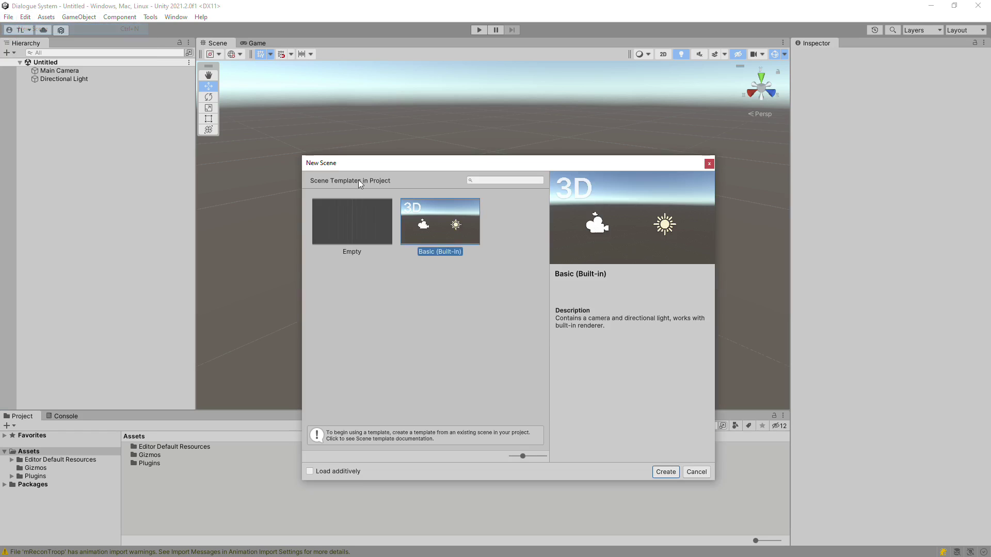
{"action": "left_click", "coordinate": [676, 471]}
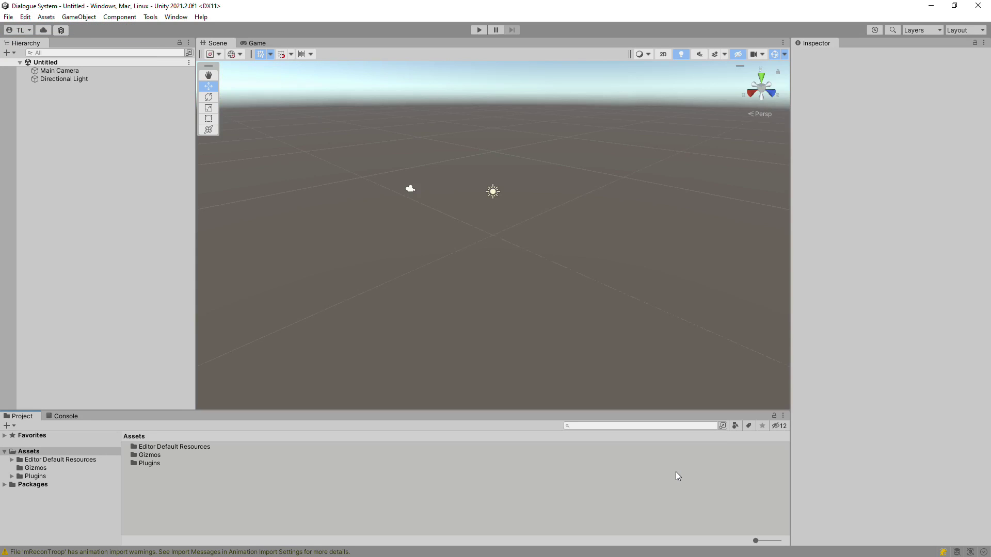
- Add the Dialogue Manager prefab from Plugins/Pixel Crushers/Dialogue System/Prefabs to the Hierarchy
{"action": "left_click", "coordinate": [12, 476]}
{"action": "left_click", "coordinate": [18, 484]}
{"action": "left_click", "coordinate": [26, 500]}
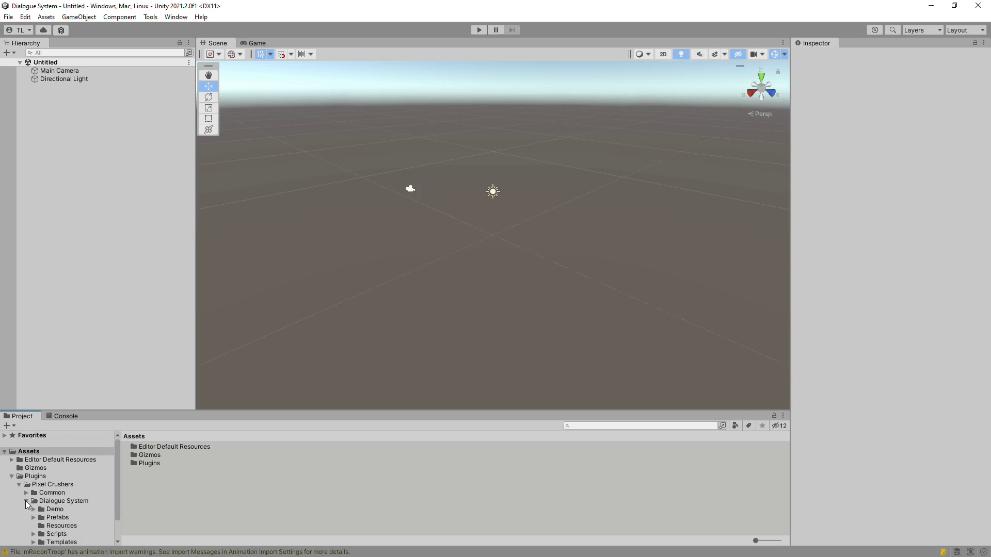
{"action": "left_click", "coordinate": [51, 521]}
{"action": "left_click_drag", "start_coordinate": [178, 473], "coordinate": [133, 346]}
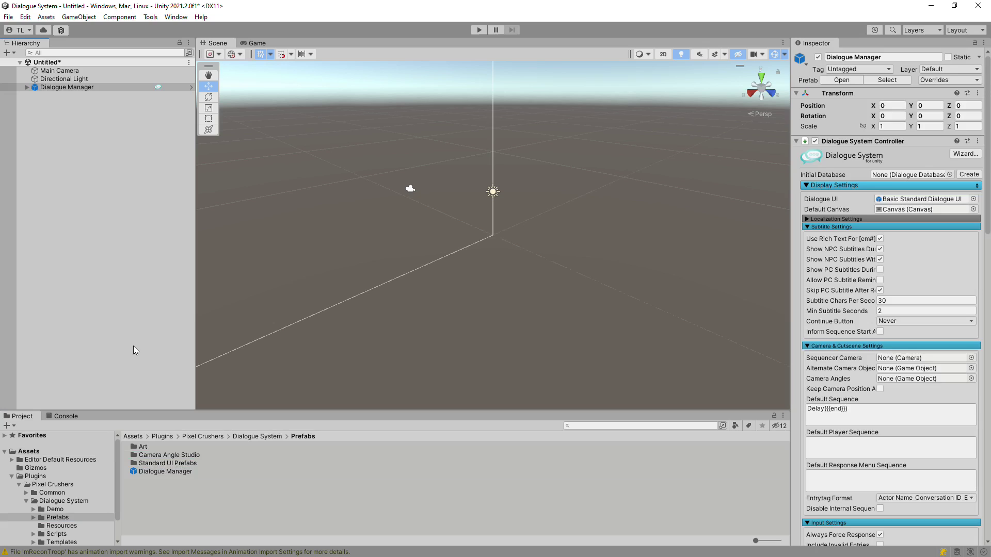
- Create and save 'Dialogue Database.asset' as the initial database, then show its Conversations tab
{"action": "left_click", "coordinate": [968, 175]}
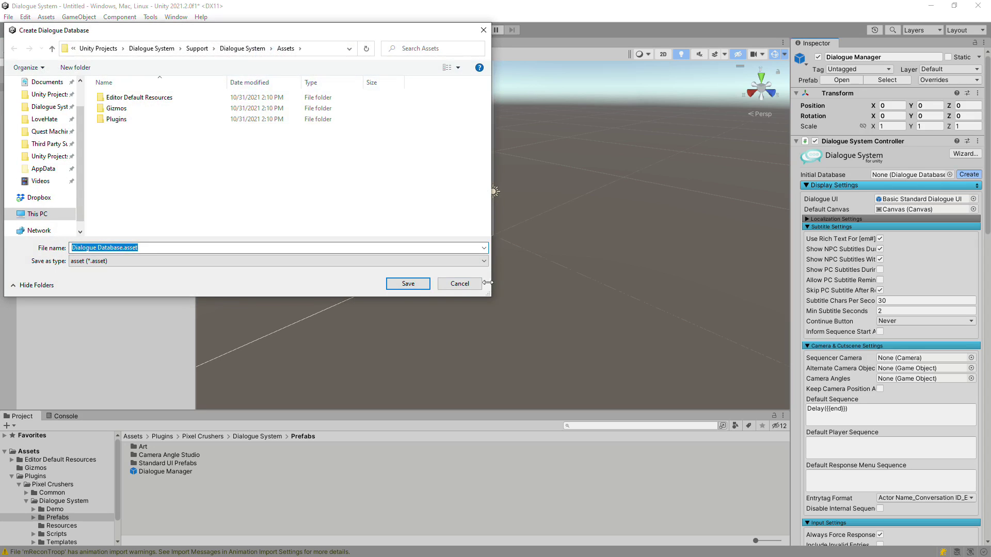
{"action": "left_click", "coordinate": [407, 292]}
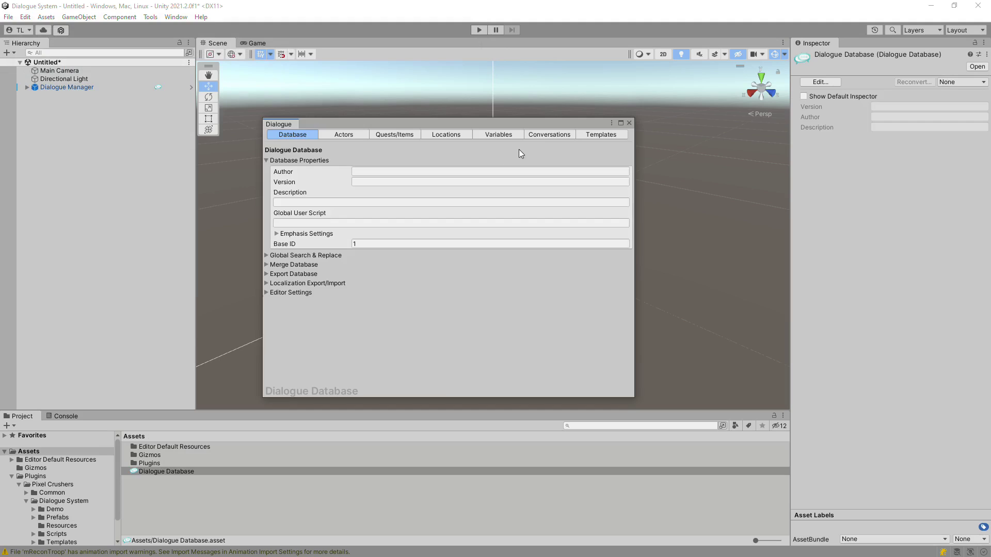
{"action": "left_click", "coordinate": [541, 136]}
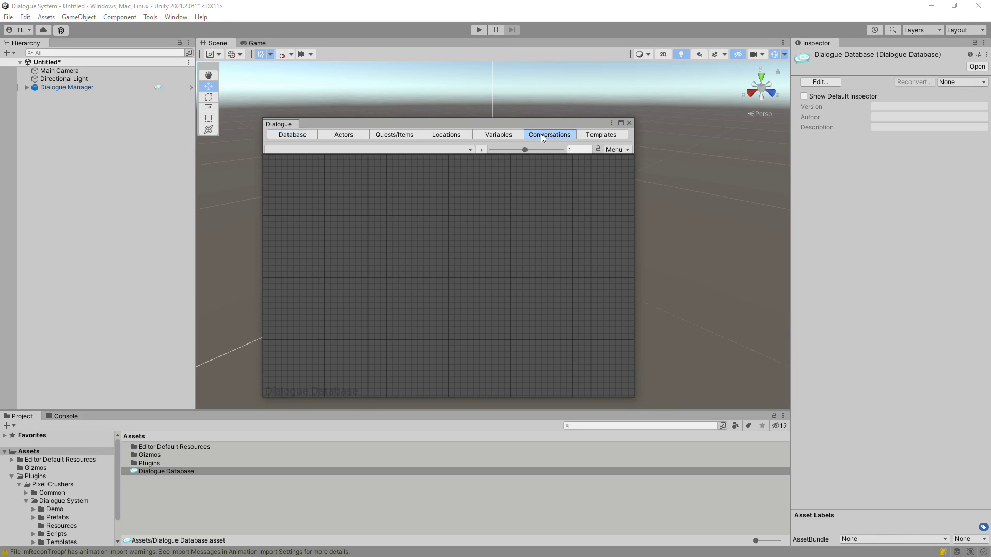
- Create a new conversation with a child node under START whose text is 'Hello.'
{"action": "left_click", "coordinate": [482, 150]}
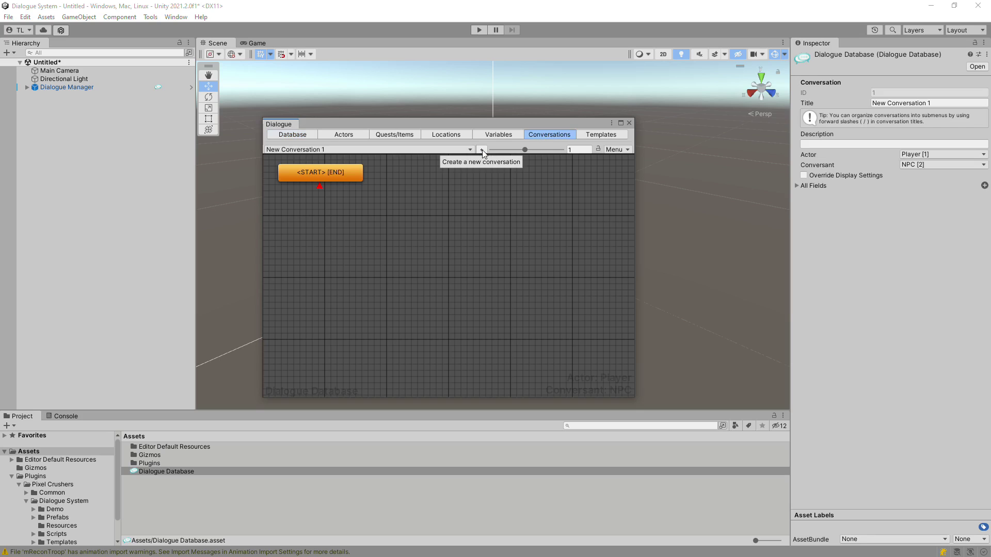
{"action": "right_click", "coordinate": [351, 171]}
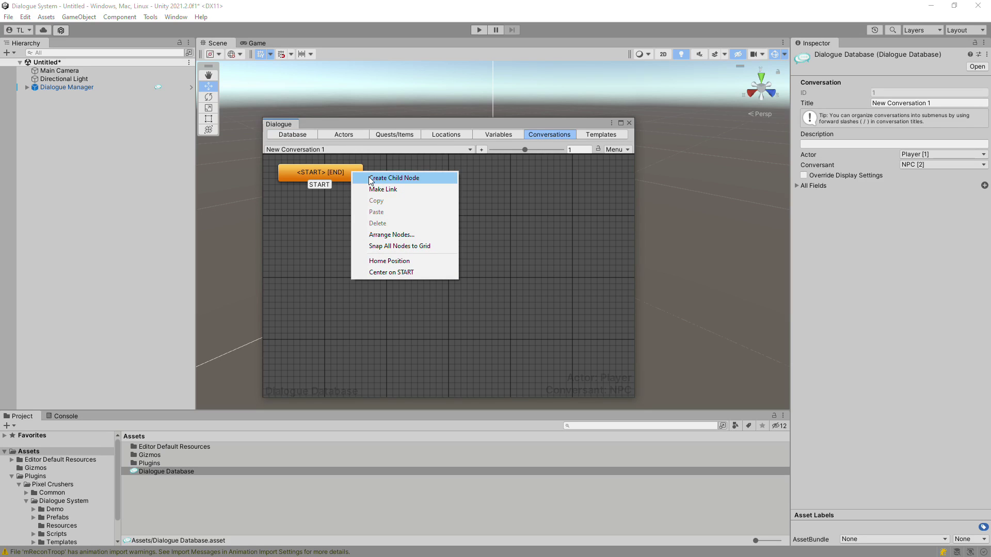
{"action": "left_click", "coordinate": [370, 178]}
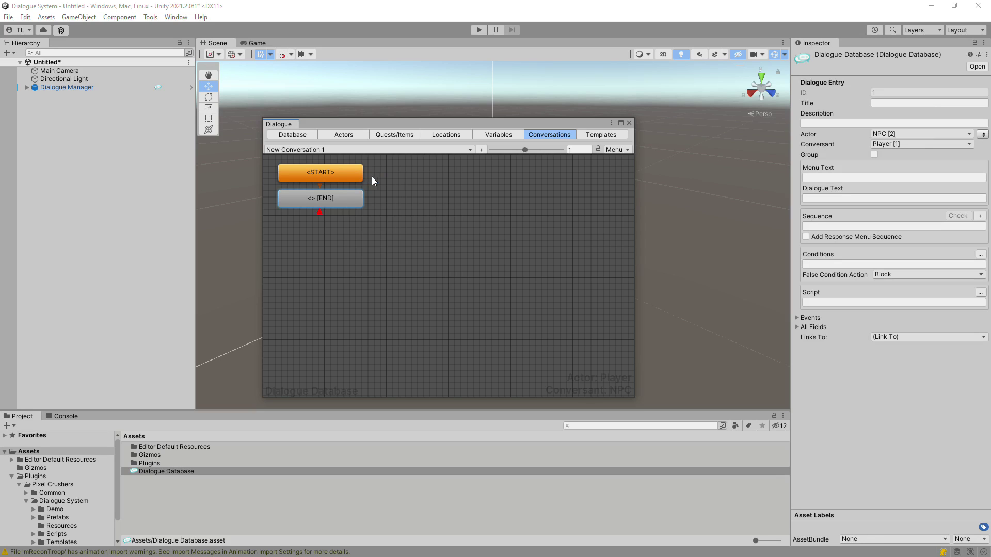
{"action": "left_click", "coordinate": [816, 197]}
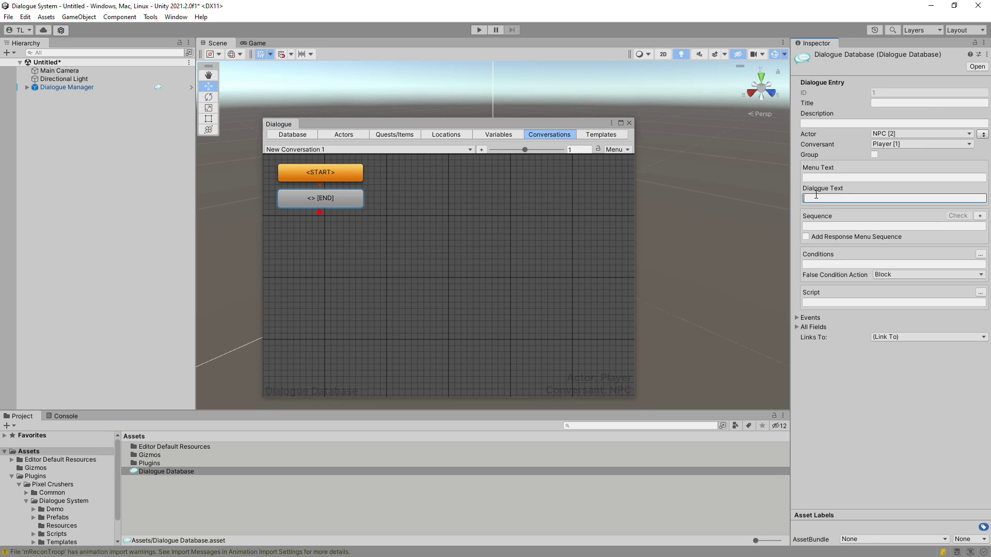
{"action": "type", "text": "Hello."}
{"action": "double_click", "coordinate": [354, 205]}
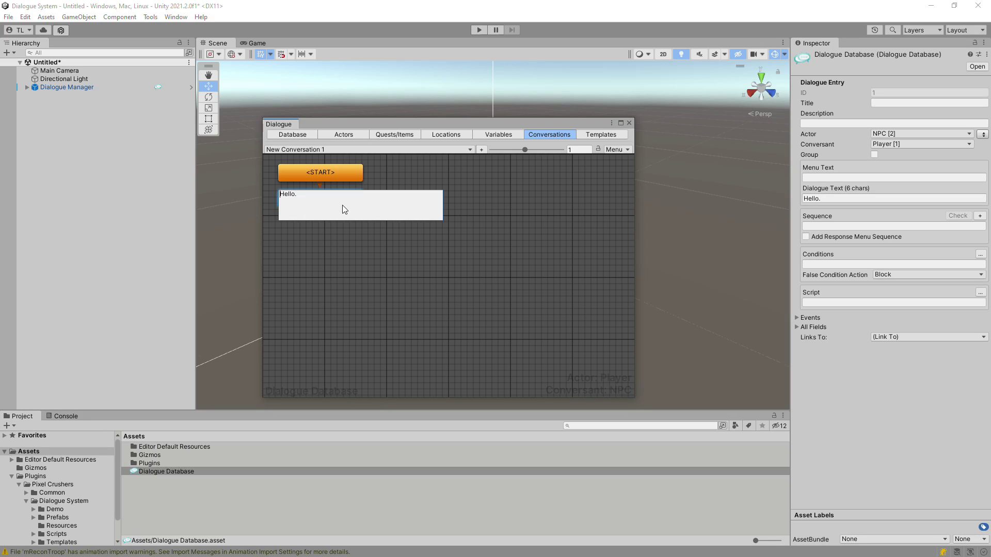
{"action": "left_click", "coordinate": [411, 245]}
- Add a child node 'Goodbye.' under the Hello. node
{"action": "left_click", "coordinate": [341, 202]}
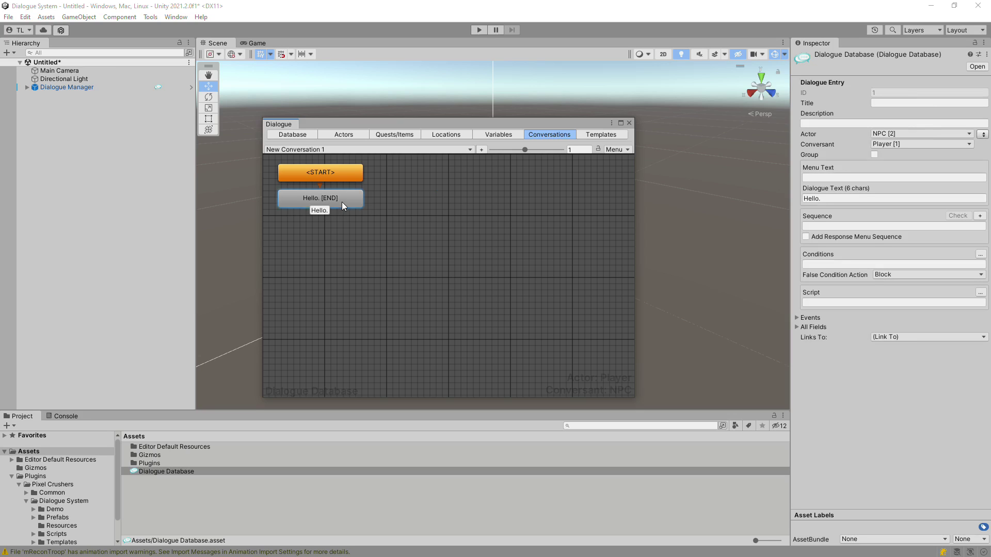
{"action": "right_click", "coordinate": [342, 202]}
{"action": "left_click", "coordinate": [354, 208]}
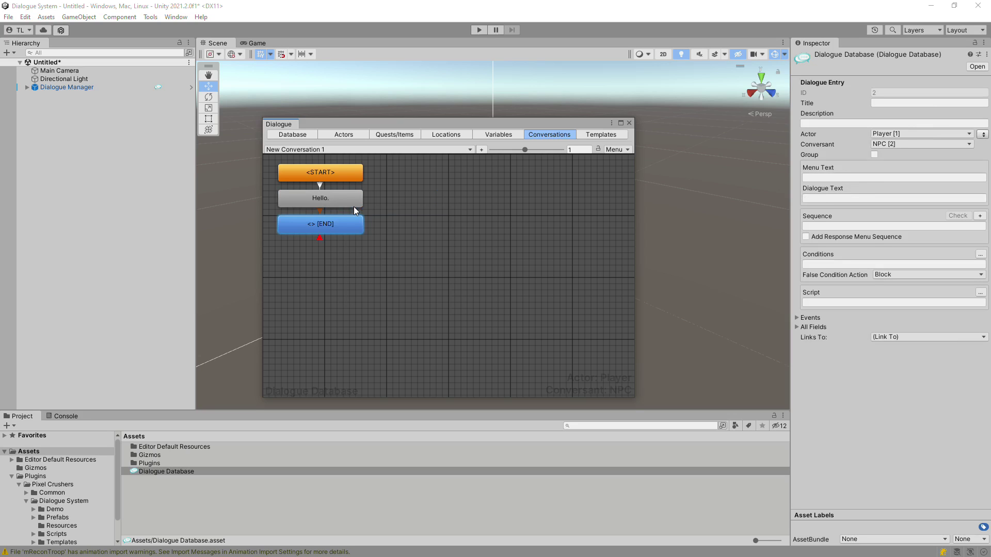
{"action": "left_click", "coordinate": [837, 198]}
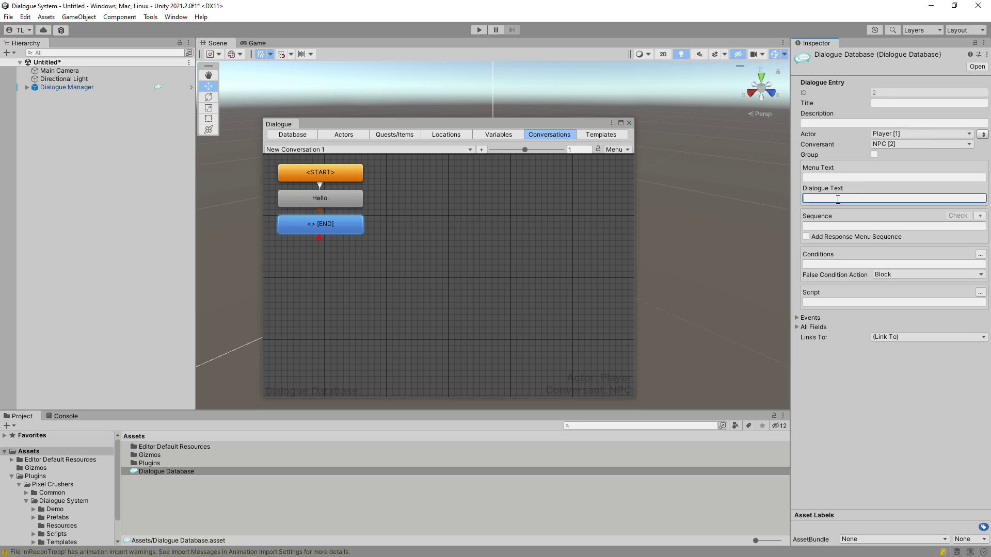
{"action": "type", "text": "Goodbye."}
- Select the Hello. and Goodbye. nodes and move them into a group below START
{"action": "left_click", "coordinate": [615, 150]}
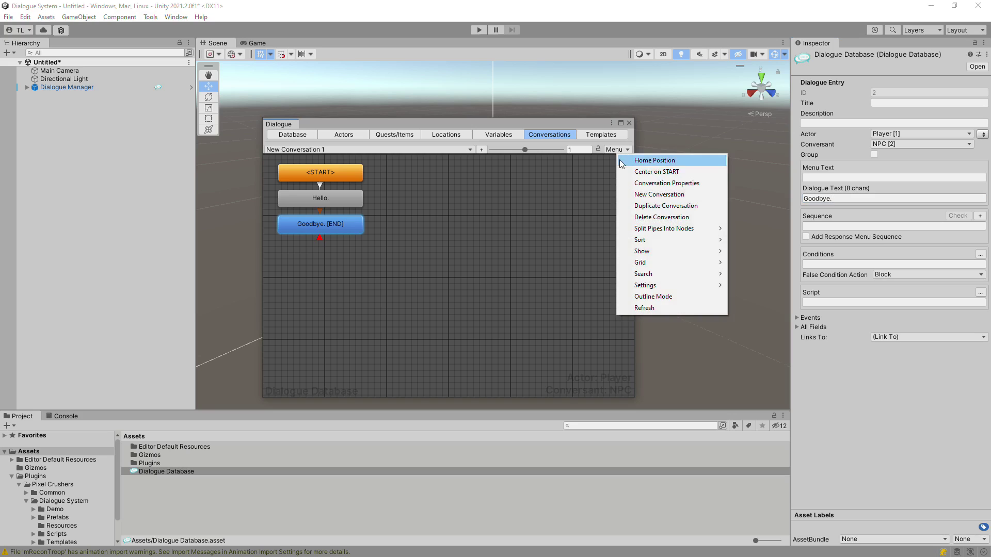
{"action": "mouse_move", "coordinate": [634, 252]}
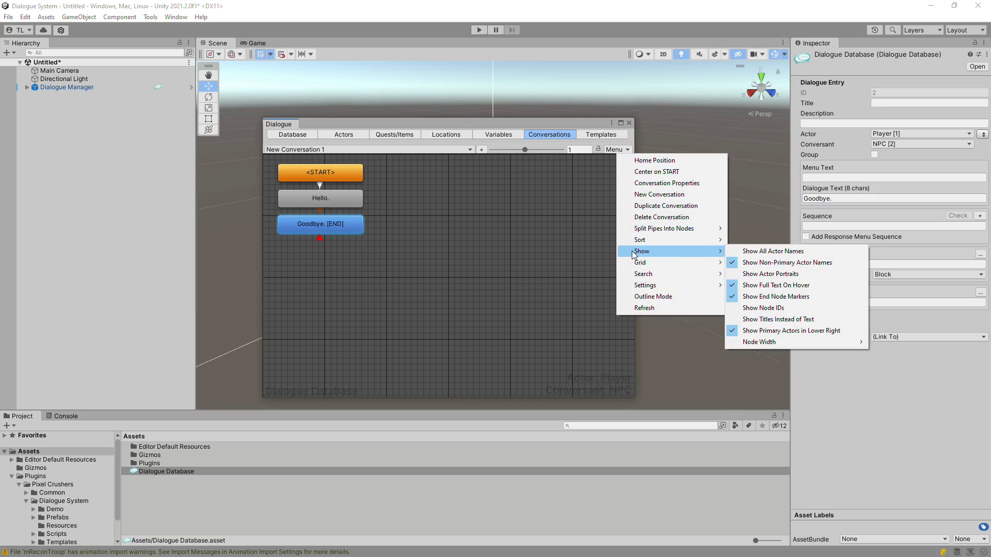
{"action": "right_click", "coordinate": [457, 239]}
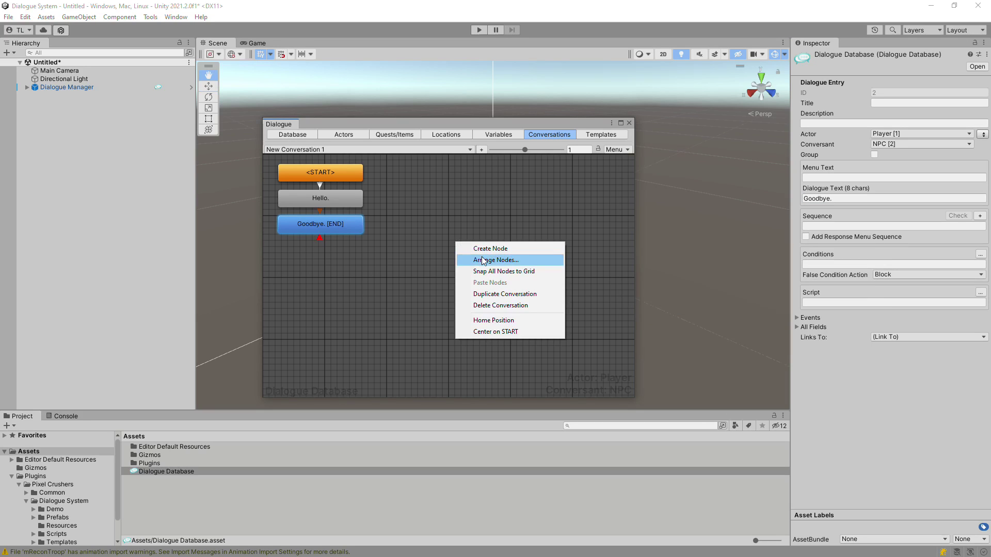
{"action": "left_click", "coordinate": [406, 249]}
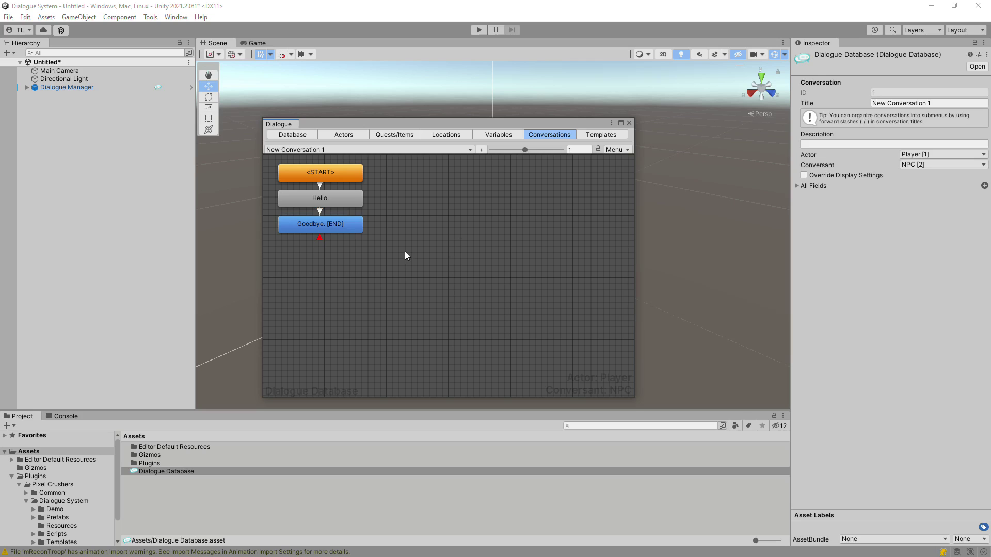
{"action": "left_click_drag", "start_coordinate": [405, 251], "coordinate": [269, 183]}
{"action": "left_click_drag", "start_coordinate": [319, 202], "coordinate": [330, 237]}
{"action": "left_click_drag", "start_coordinate": [364, 192], "coordinate": [373, 209]}
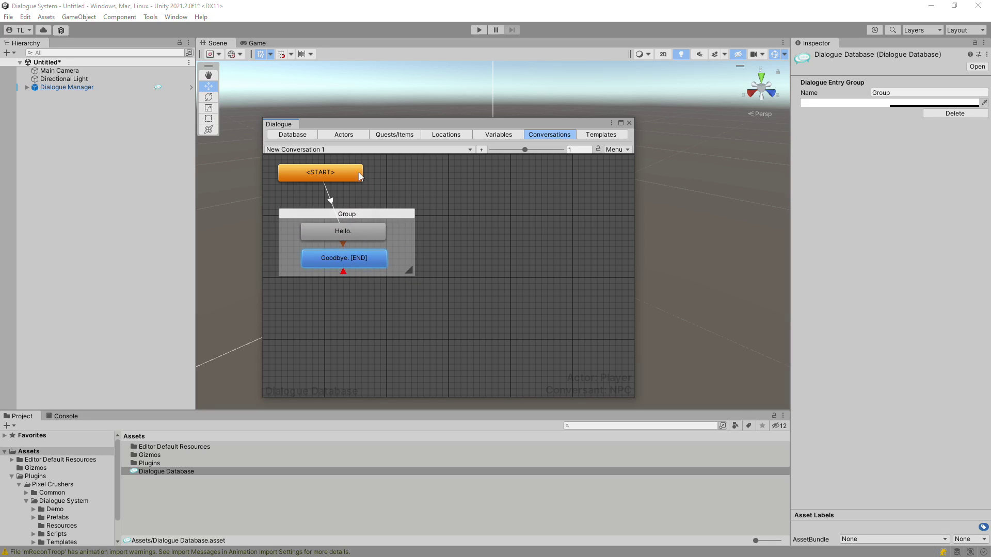
- Browse the Tools > Pixel Crushers > Dialogue System menu without choosing anything
{"action": "left_click", "coordinate": [150, 17]}
{"action": "mouse_move", "coordinate": [175, 30]}
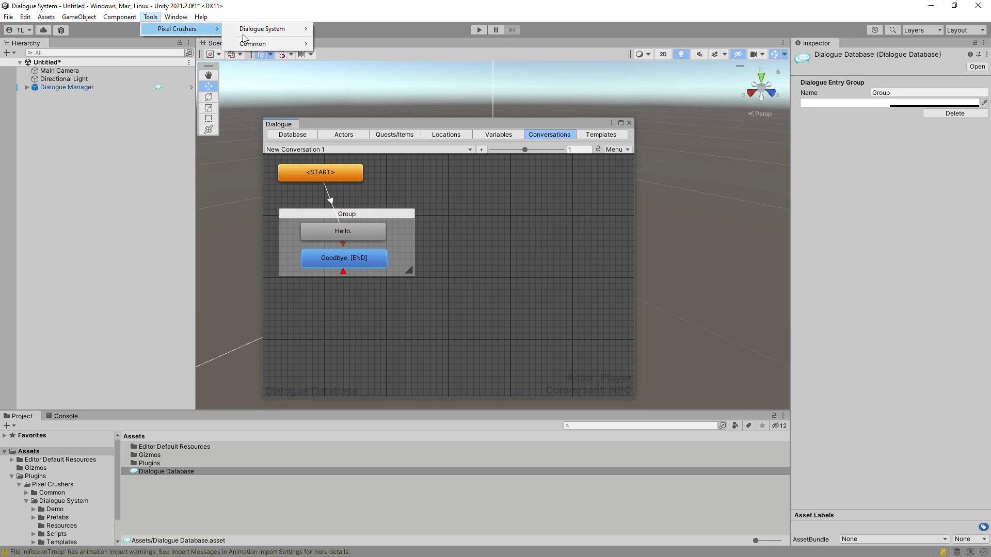
{"action": "mouse_move", "coordinate": [262, 29]}
{"action": "mouse_move", "coordinate": [349, 64]}
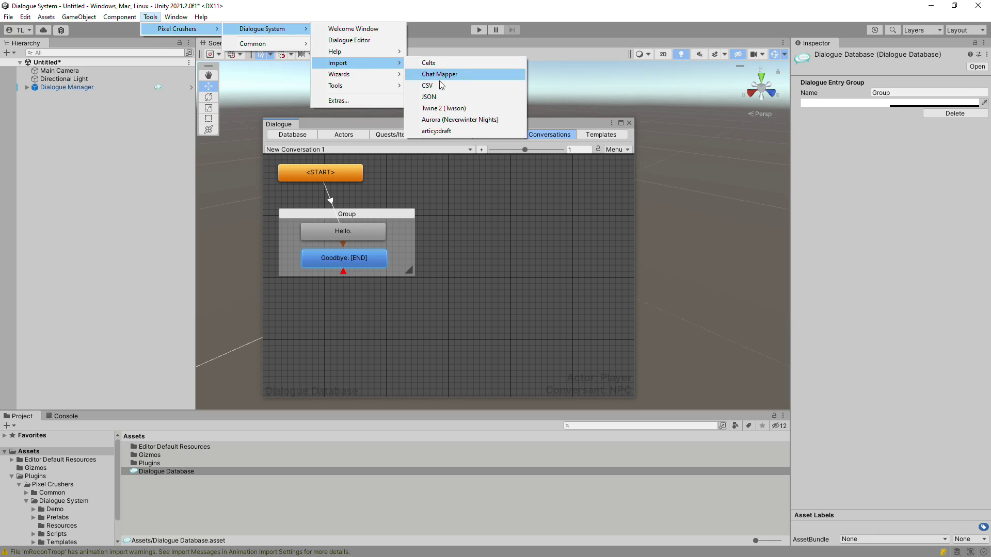
{"action": "left_click", "coordinate": [452, 299]}
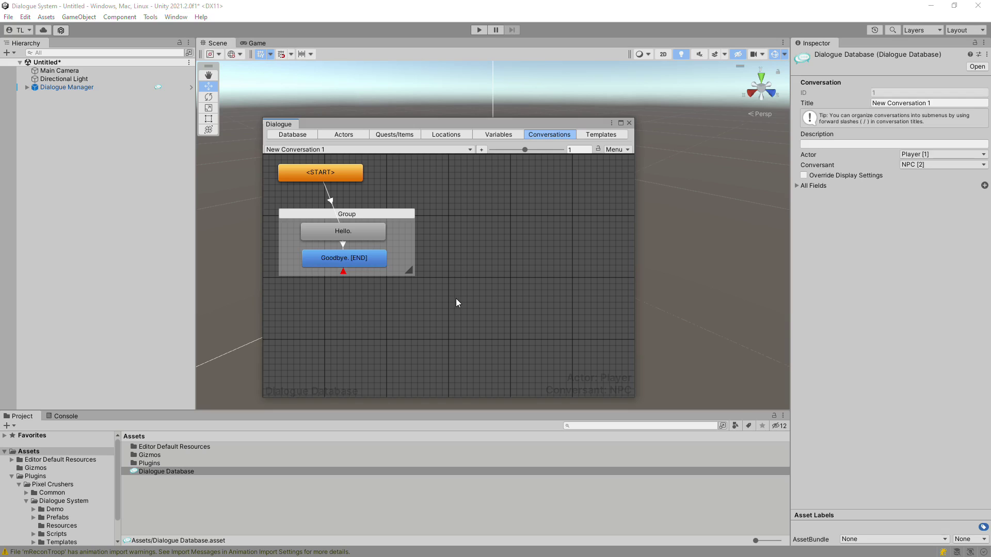
- Close the Dialogue editor and create an empty GameObject named 'Player'
{"action": "left_click", "coordinate": [629, 123]}
{"action": "left_click", "coordinate": [79, 17]}
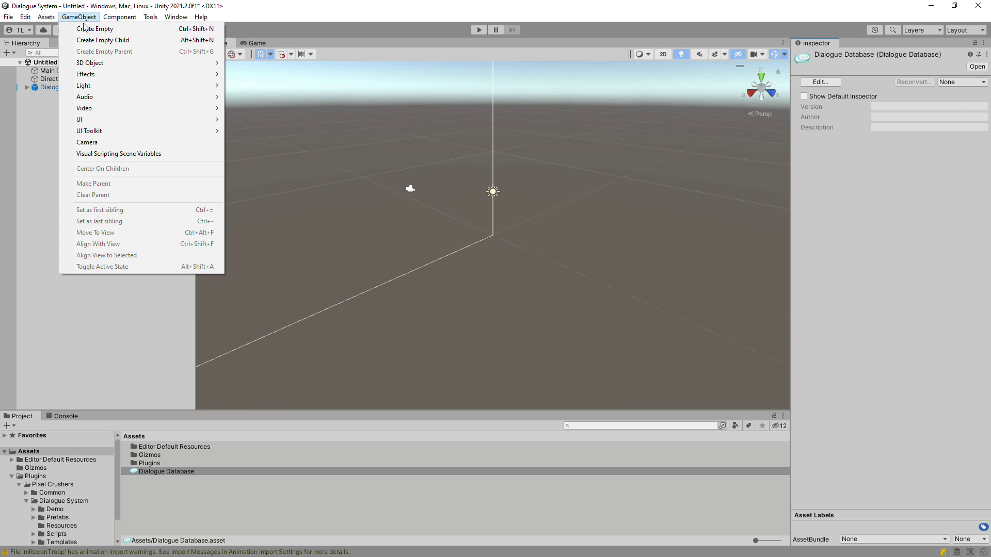
{"action": "left_click", "coordinate": [84, 27]}
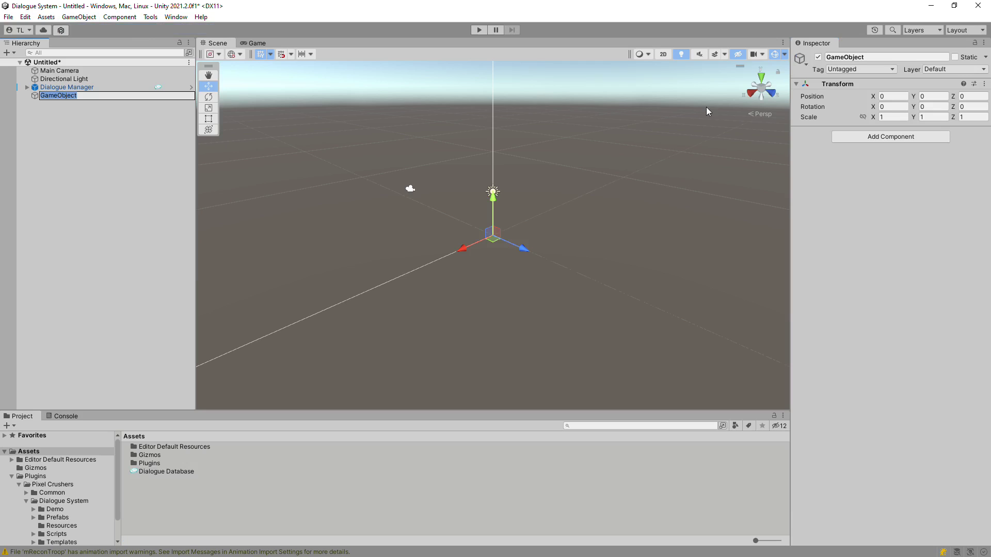
{"action": "type", "text": "Player"}
{"action": "key", "text": "Return"}
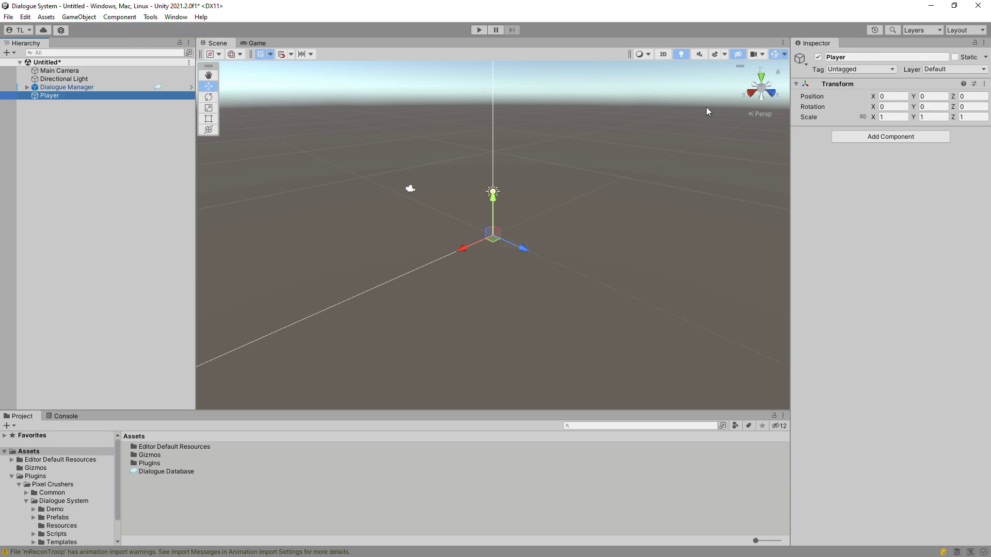
- Add a 3D cube to the scene and name it 'NPC'
{"action": "left_click", "coordinate": [79, 17]}
{"action": "mouse_move", "coordinate": [90, 65]}
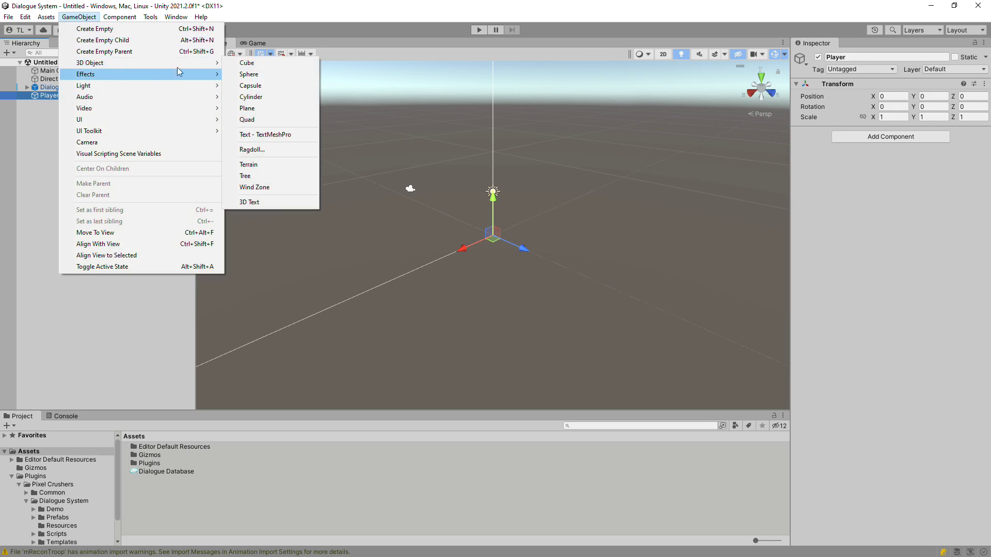
{"action": "left_click", "coordinate": [253, 63]}
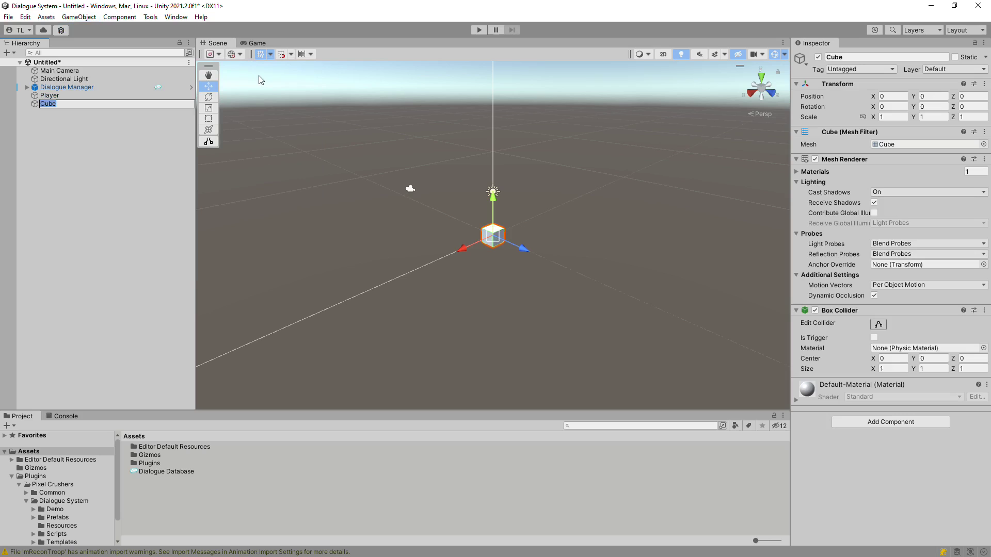
{"action": "type", "text": "NPC"}
{"action": "key", "text": "Return"}
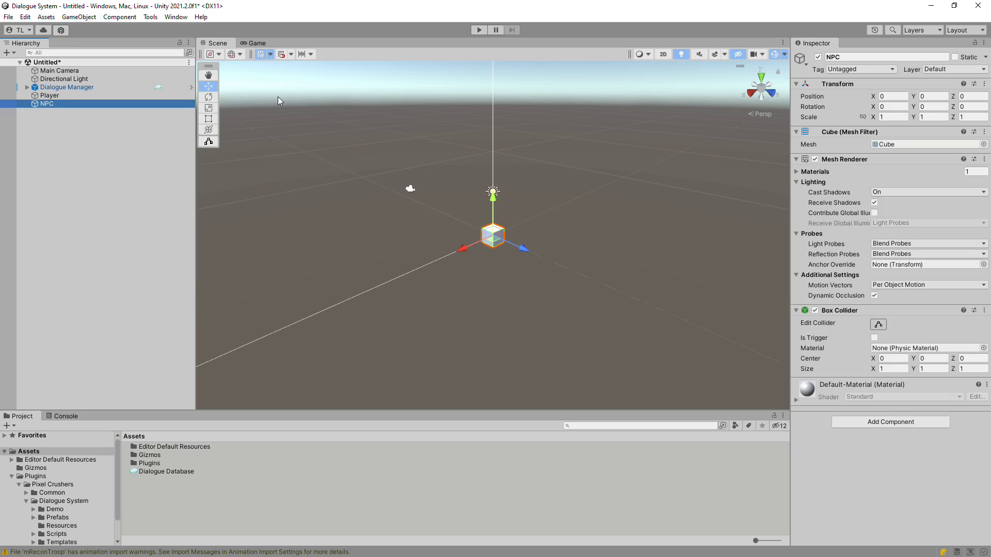
- Add a Dialogue System Trigger with a Start Conversation action to NPC
{"action": "left_click", "coordinate": [849, 132]}
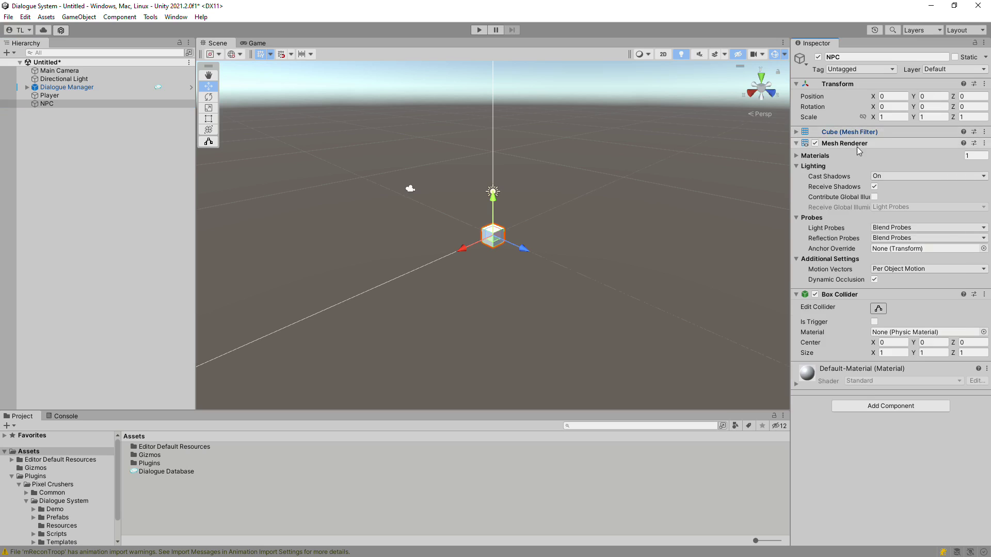
{"action": "left_click", "coordinate": [854, 143]}
{"action": "left_click", "coordinate": [858, 154]}
{"action": "left_click", "coordinate": [865, 204]}
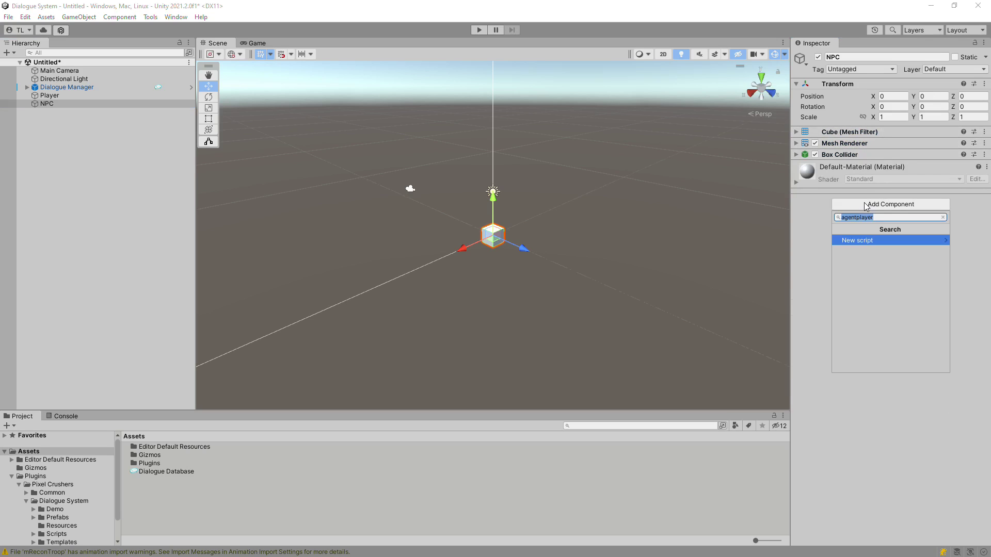
{"action": "type", "text": "trigger"}
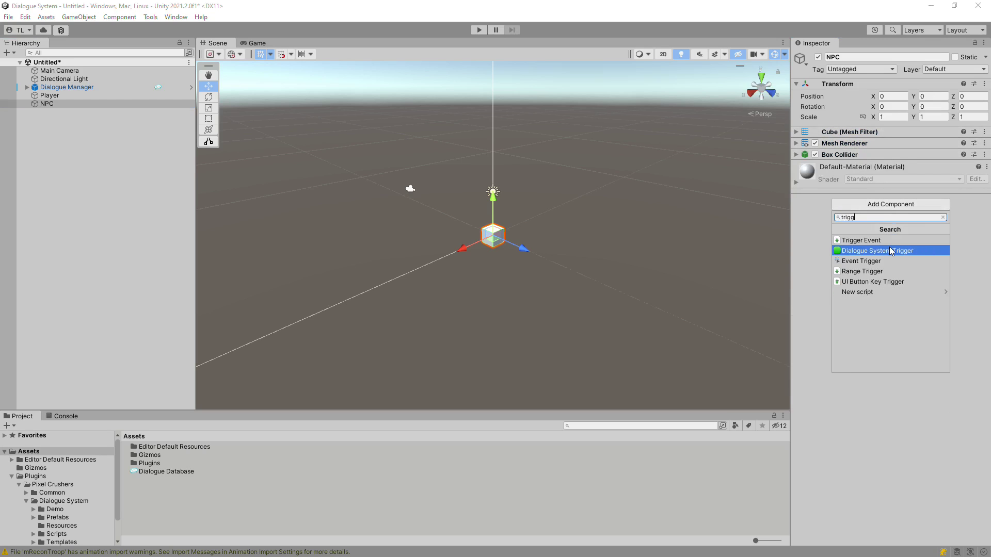
{"action": "left_click", "coordinate": [889, 247]}
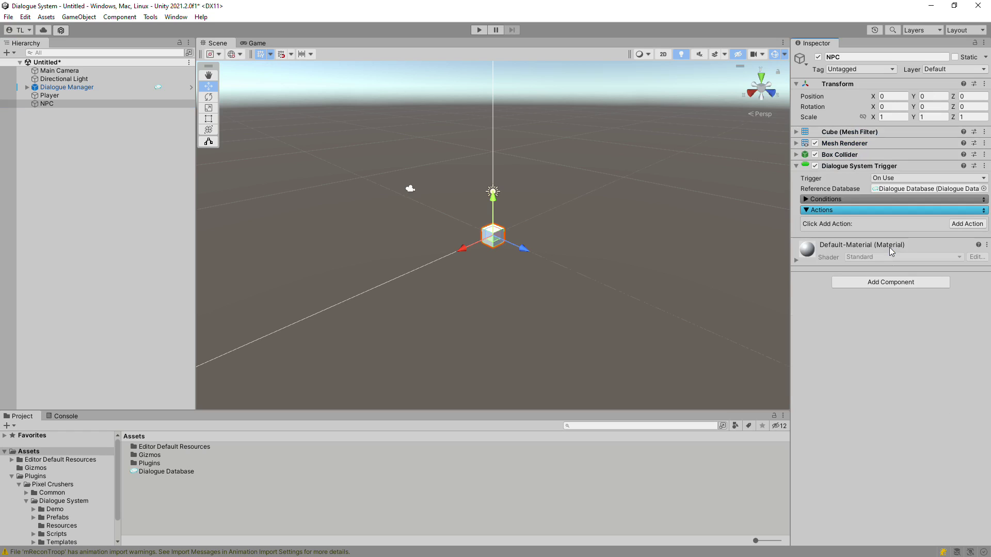
{"action": "left_click", "coordinate": [957, 227]}
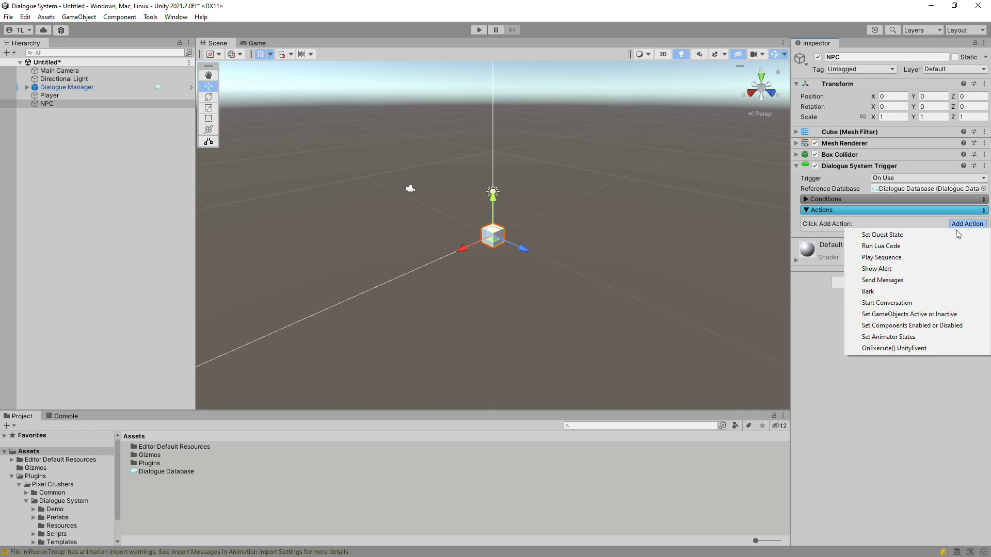
{"action": "left_click", "coordinate": [903, 303]}
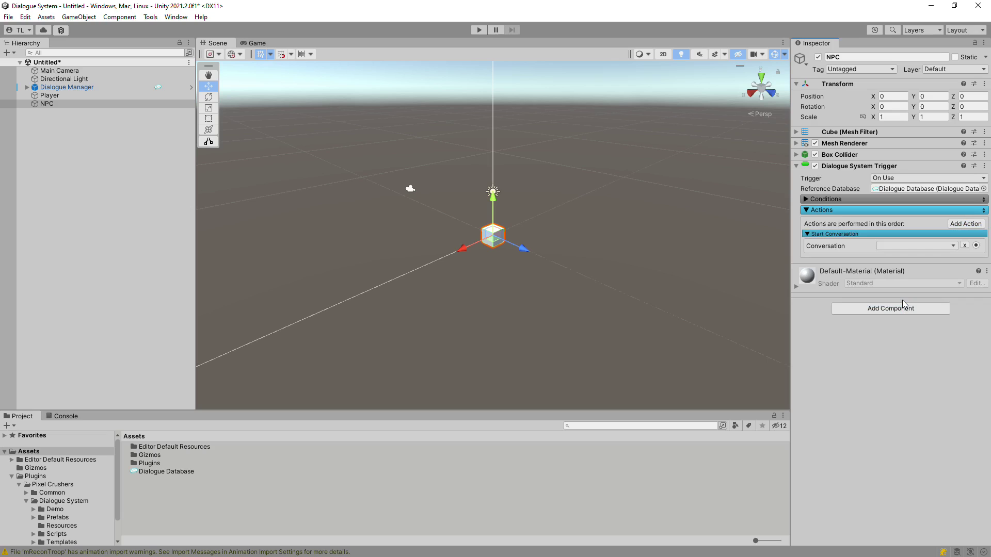
- Set the trigger to start New Conversation 1 On Start, with Player as actor and NPC as conversant
{"action": "left_click", "coordinate": [936, 249]}
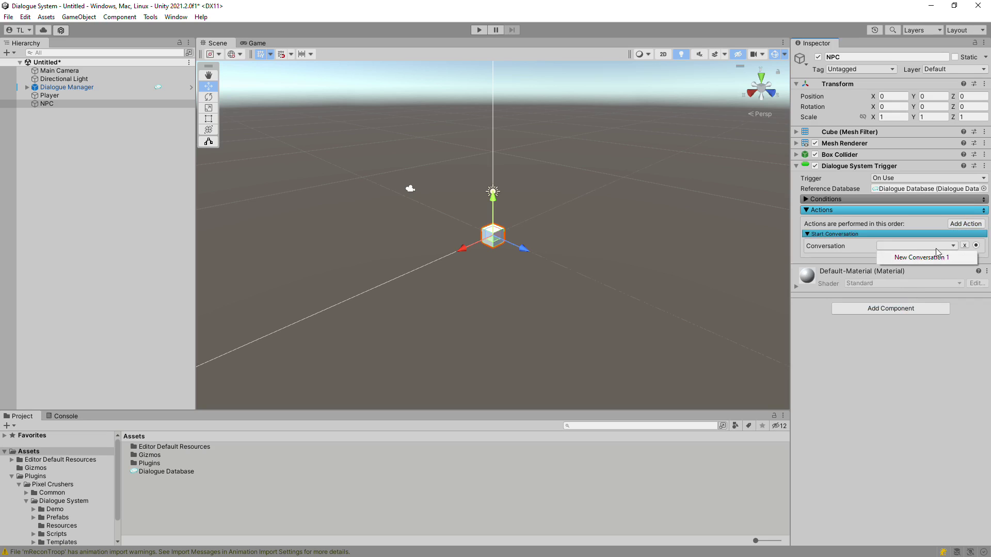
{"action": "left_click", "coordinate": [931, 259]}
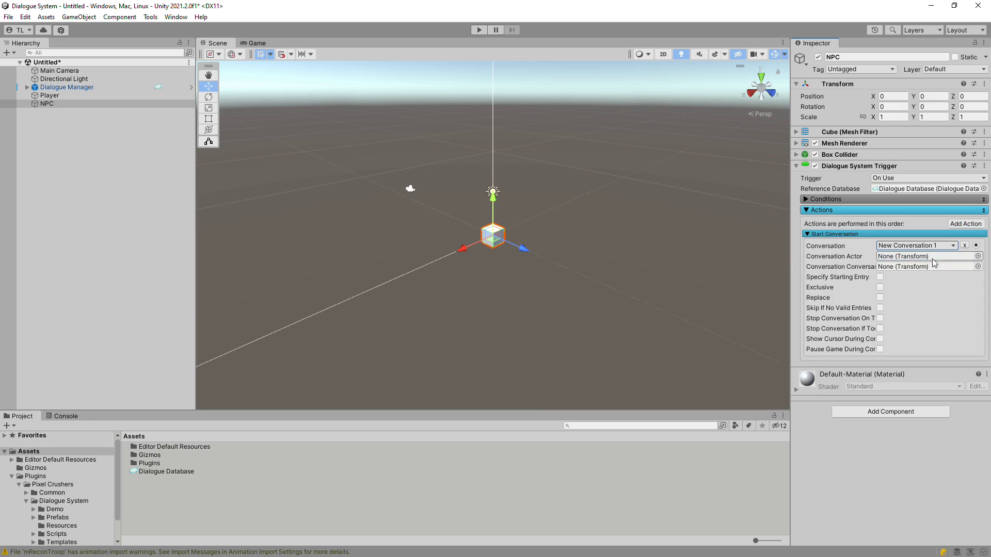
{"action": "left_click", "coordinate": [49, 104]}
{"action": "left_click_drag", "start_coordinate": [790, 256], "coordinate": [762, 256]}
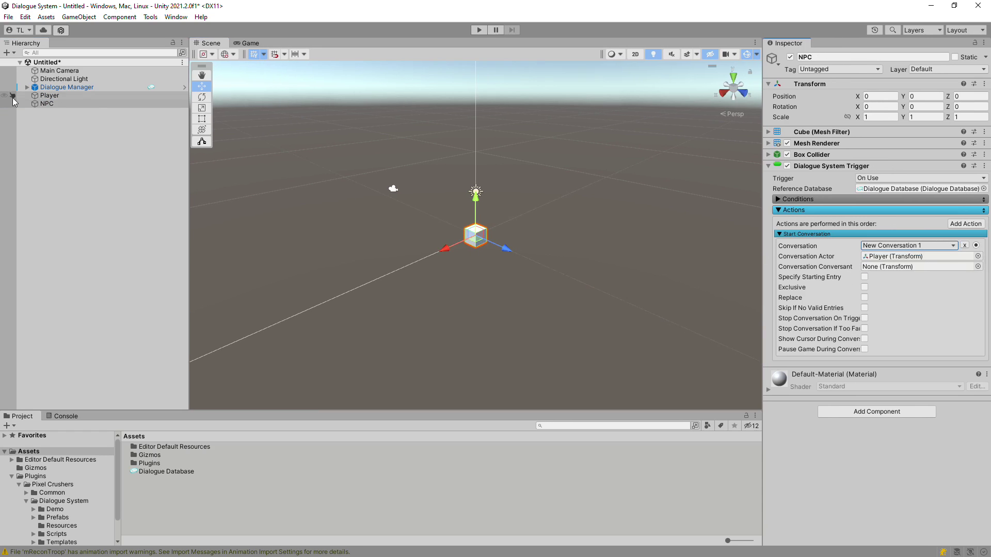
{"action": "left_click_drag", "start_coordinate": [40, 104], "coordinate": [901, 274]}
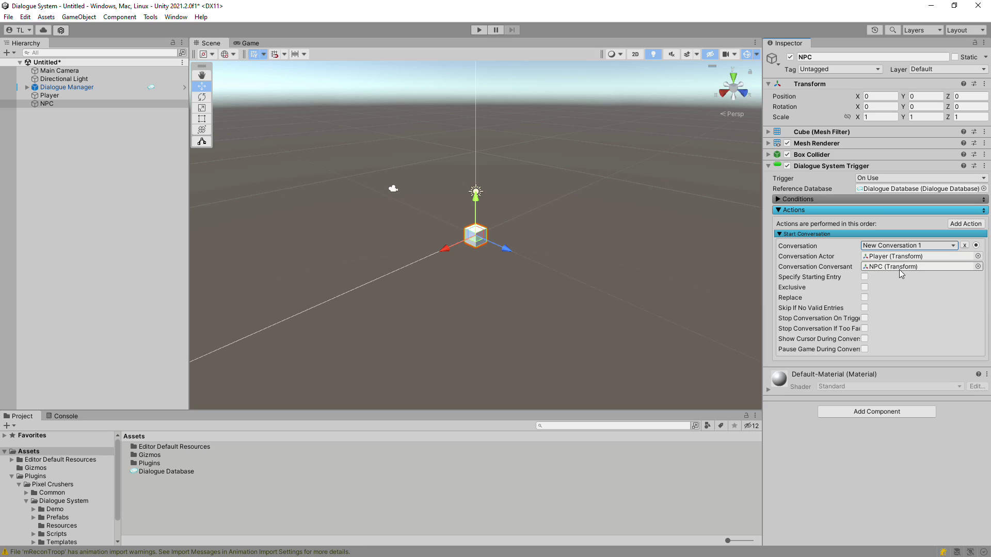
{"action": "left_click", "coordinate": [885, 178]}
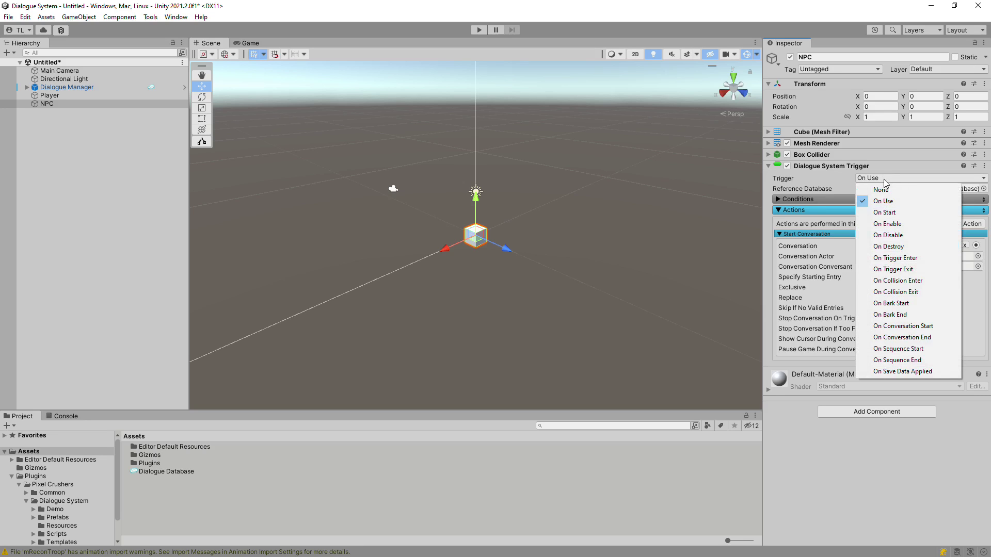
{"action": "left_click", "coordinate": [883, 209]}
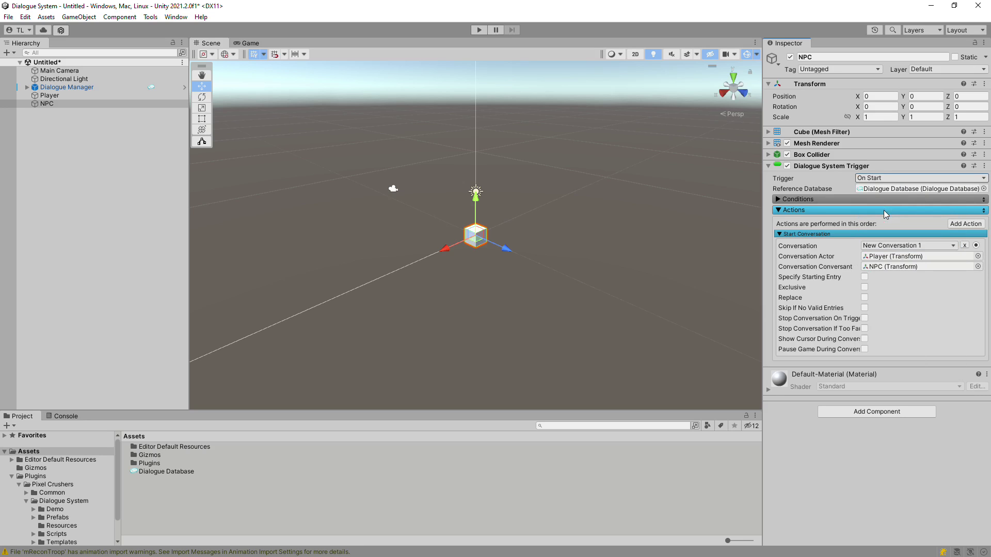
{"action": "left_click", "coordinate": [478, 29]}
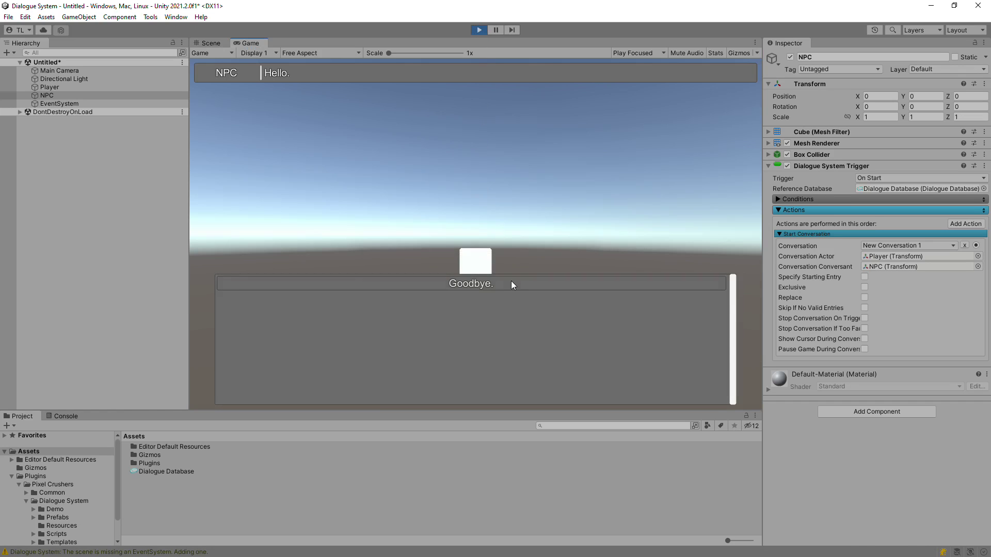
{"action": "left_click", "coordinate": [511, 281]}
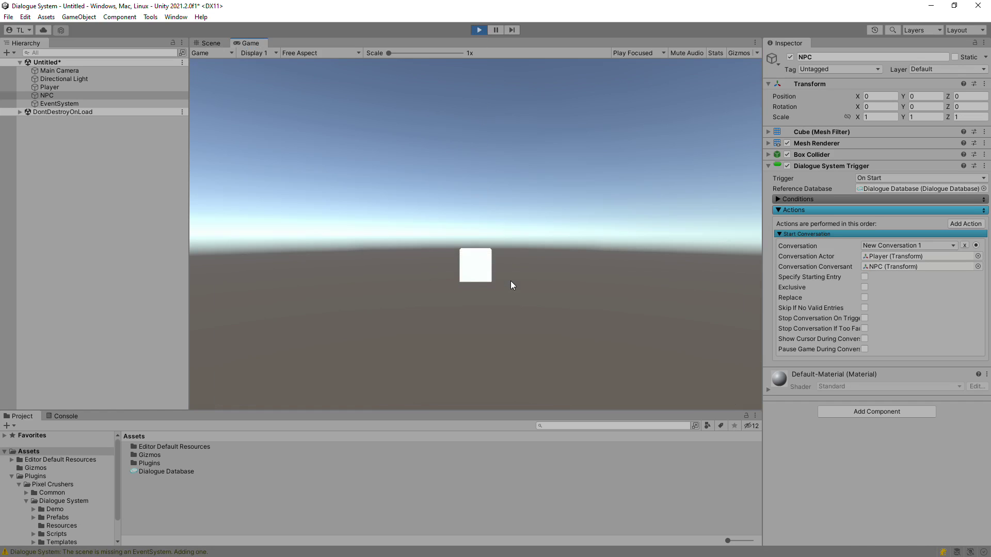
{"action": "left_click", "coordinate": [478, 30]}
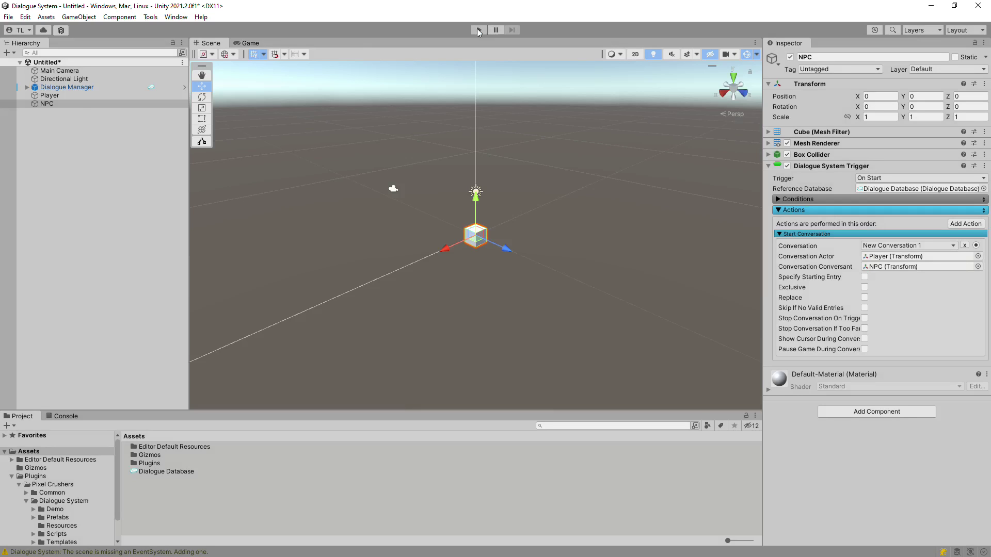
- Set NPC's trigger to On Use and add a Usable component with Max Use Distance 30
{"action": "left_click", "coordinate": [882, 178]}
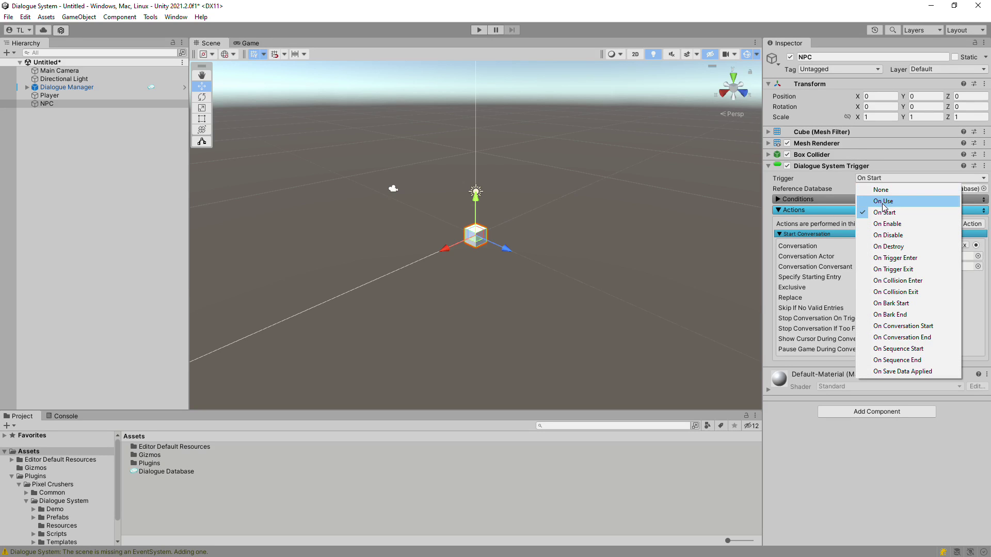
{"action": "left_click", "coordinate": [882, 201]}
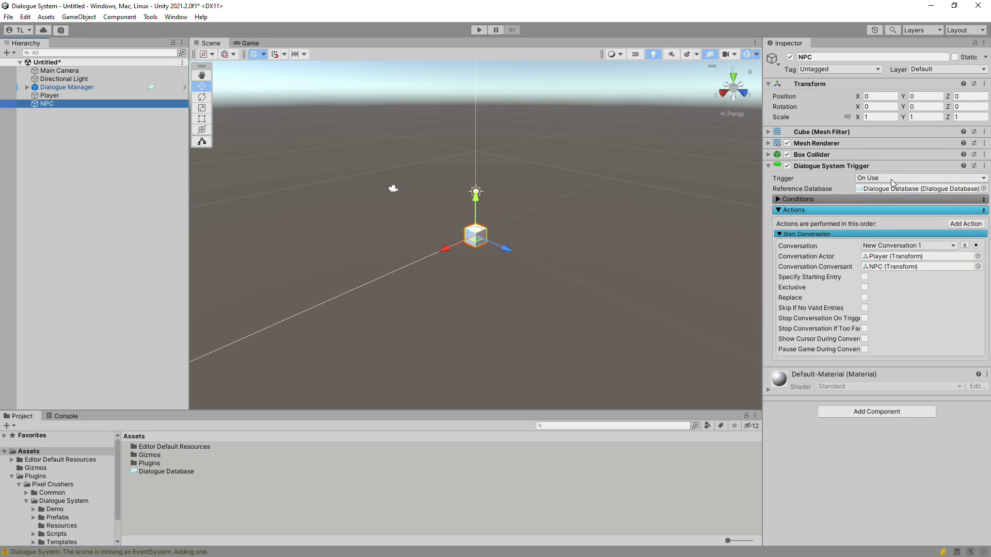
{"action": "left_click", "coordinate": [856, 411]}
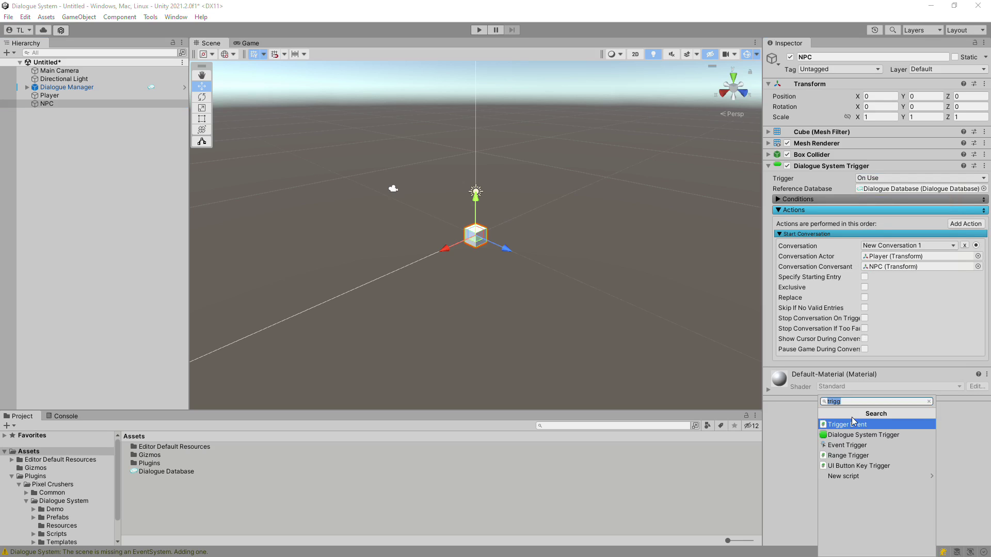
{"action": "type", "text": "usable"}
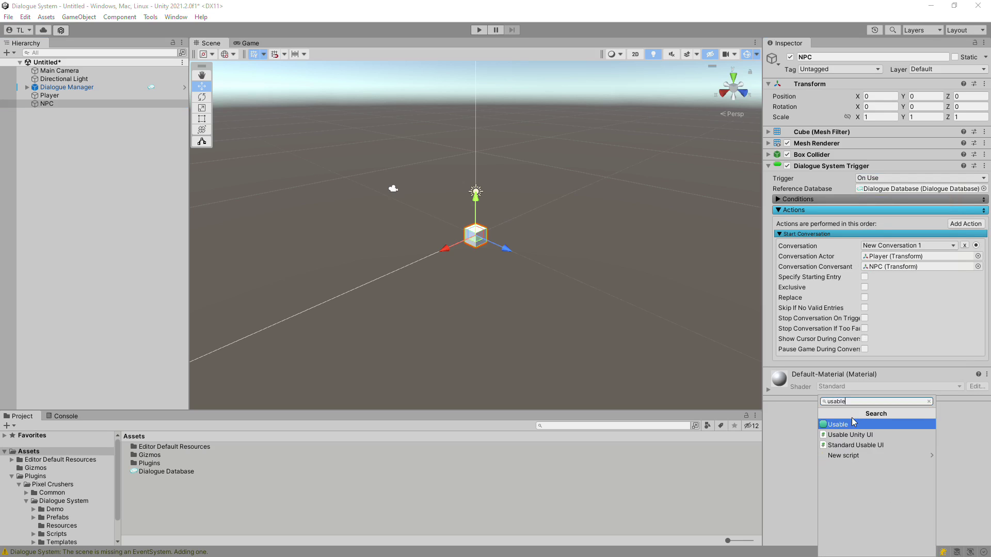
{"action": "left_click", "coordinate": [851, 424]}
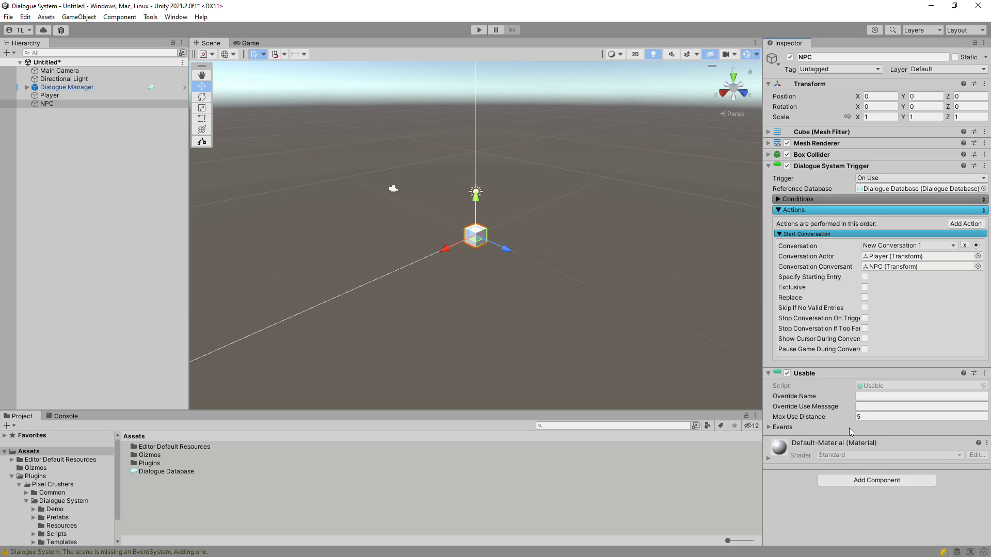
{"action": "left_click", "coordinate": [880, 417]}
{"action": "type", "text": "30"}
- Add a Selector component to Player and set Select At to Mouse Position
{"action": "left_click", "coordinate": [70, 97]}
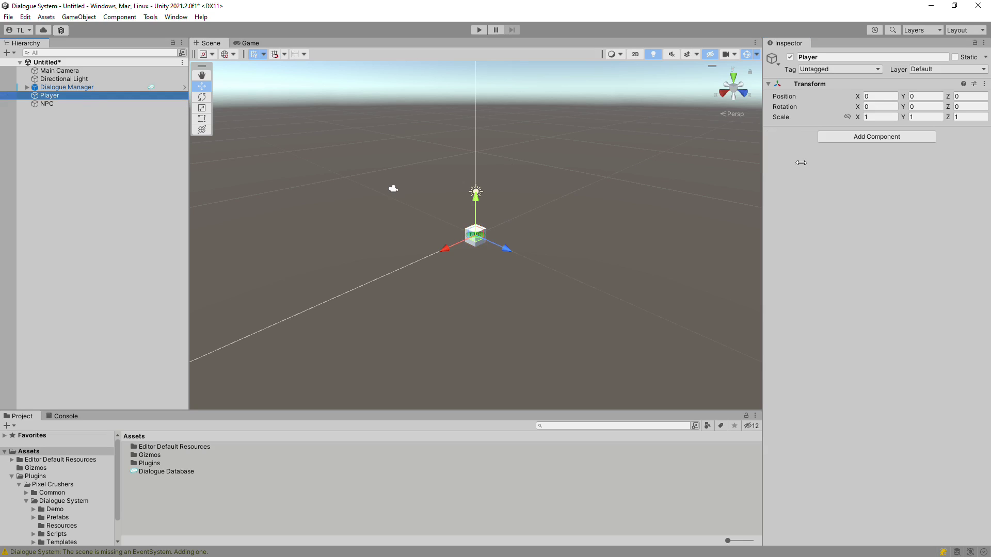
{"action": "left_click", "coordinate": [889, 137]}
{"action": "type", "text": "sel"}
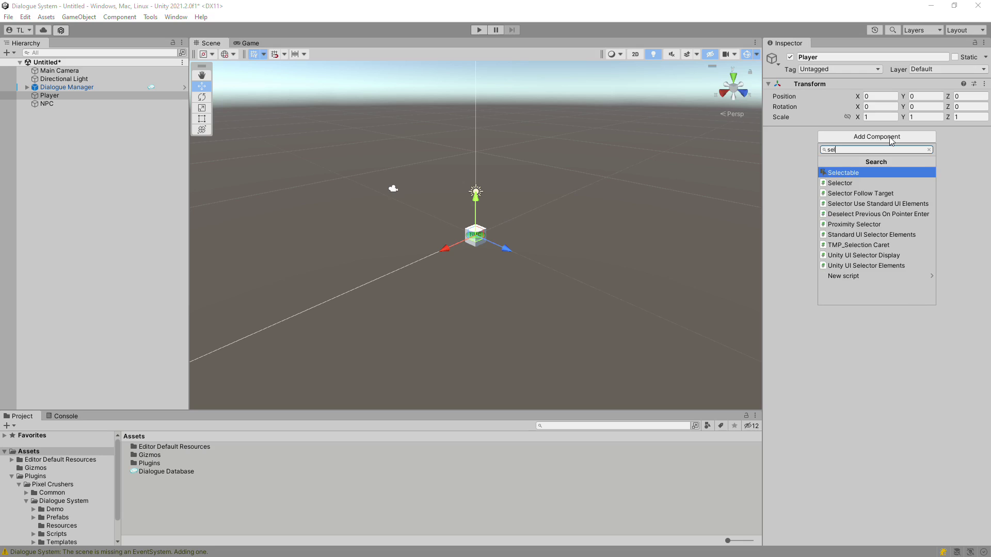
{"action": "type", "text": "ector"}
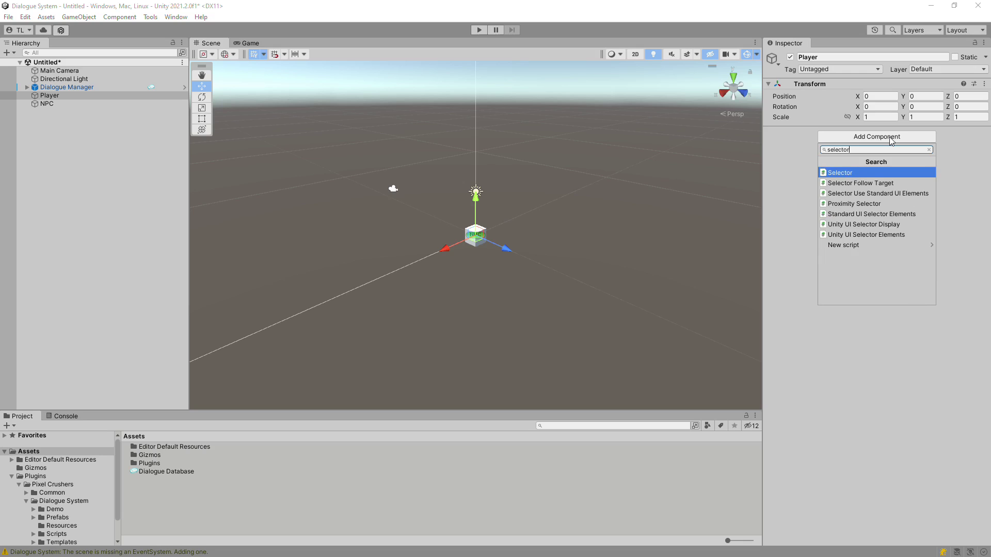
{"action": "left_click", "coordinate": [838, 170]}
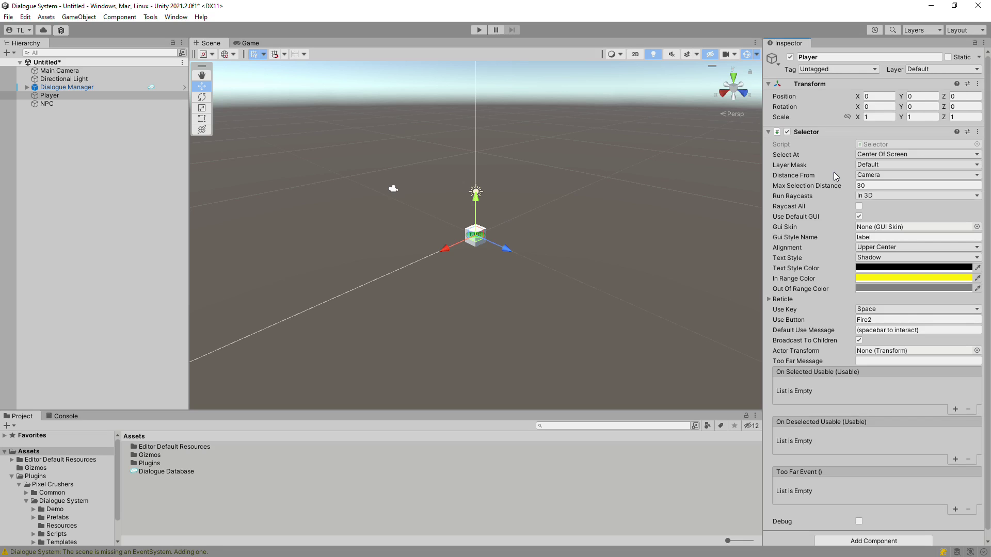
{"action": "left_click", "coordinate": [880, 154]}
{"action": "left_click", "coordinate": [886, 178]}
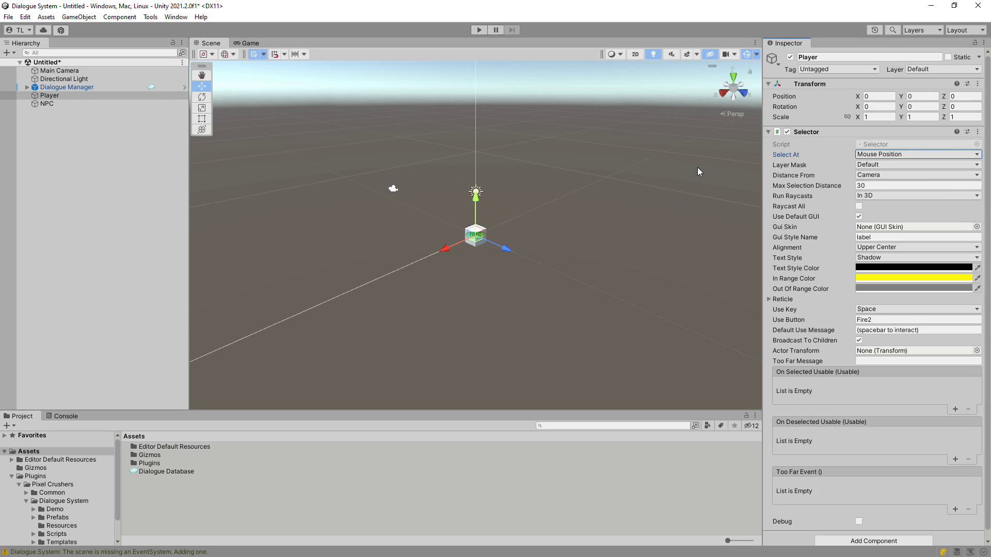
{"action": "left_click", "coordinate": [479, 29]}
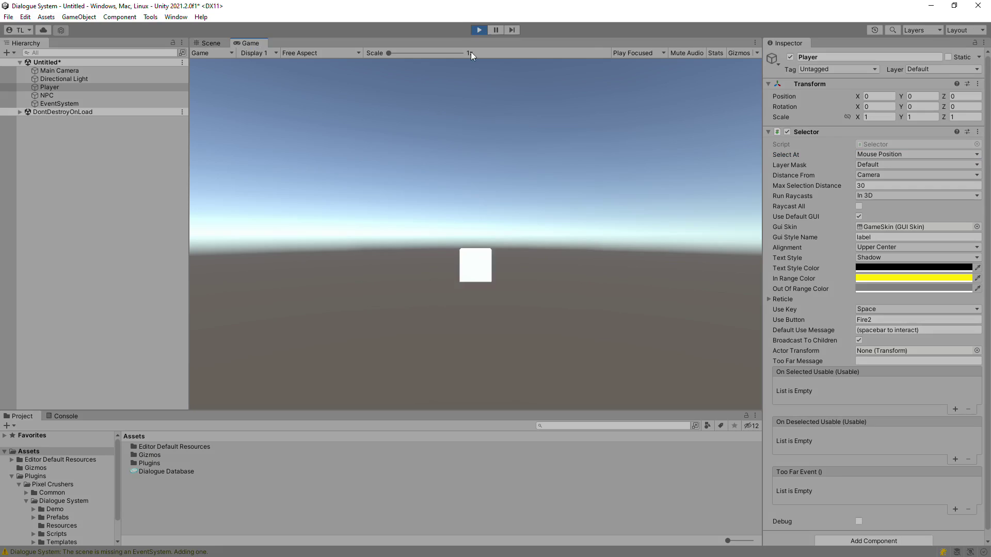
{"action": "mouse_move", "coordinate": [476, 262]}
{"action": "key", "text": "space"}
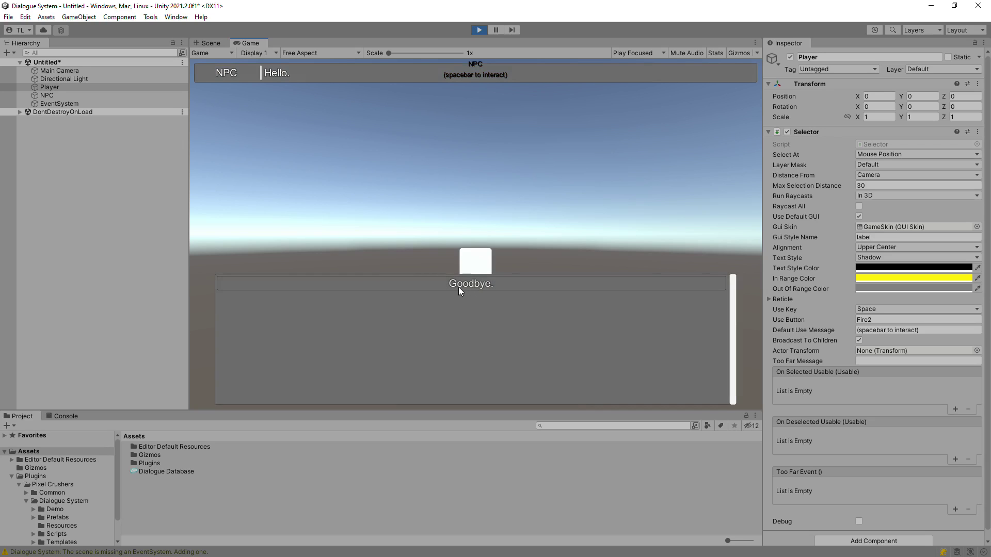
{"action": "left_click", "coordinate": [459, 288]}
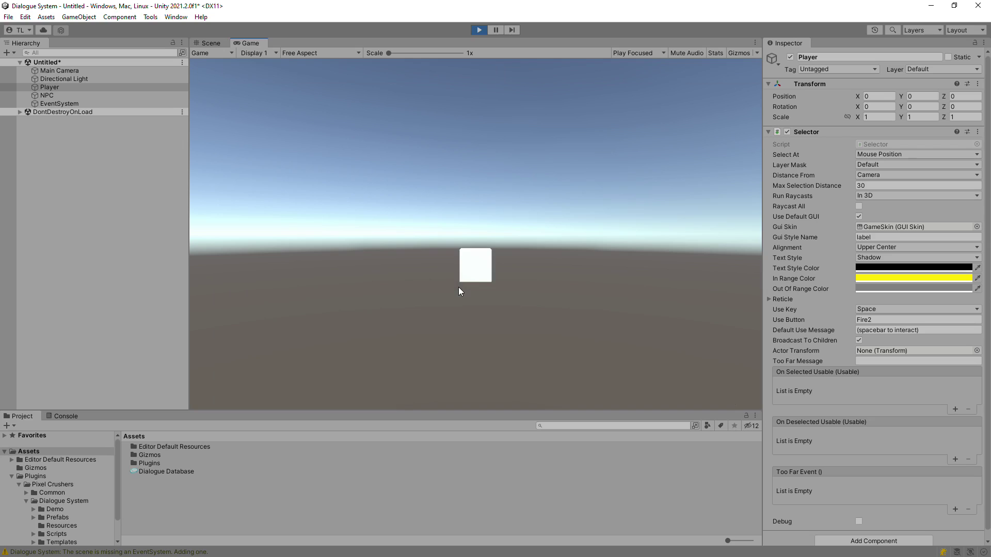
{"action": "left_click", "coordinate": [478, 29]}
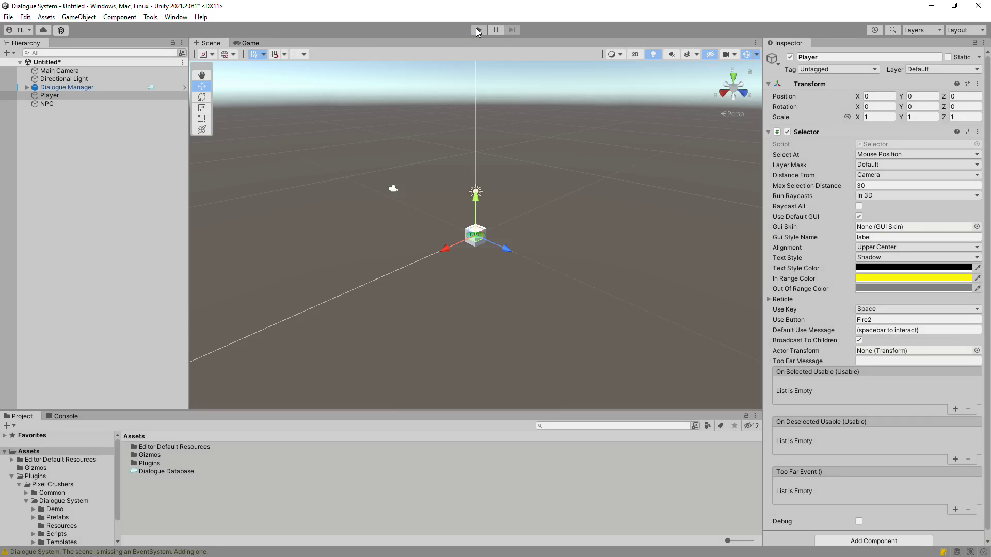
- Add a Dialogue System Events component to Player and expand its conversation events
{"action": "left_click", "coordinate": [856, 132]}
{"action": "left_click", "coordinate": [855, 149]}
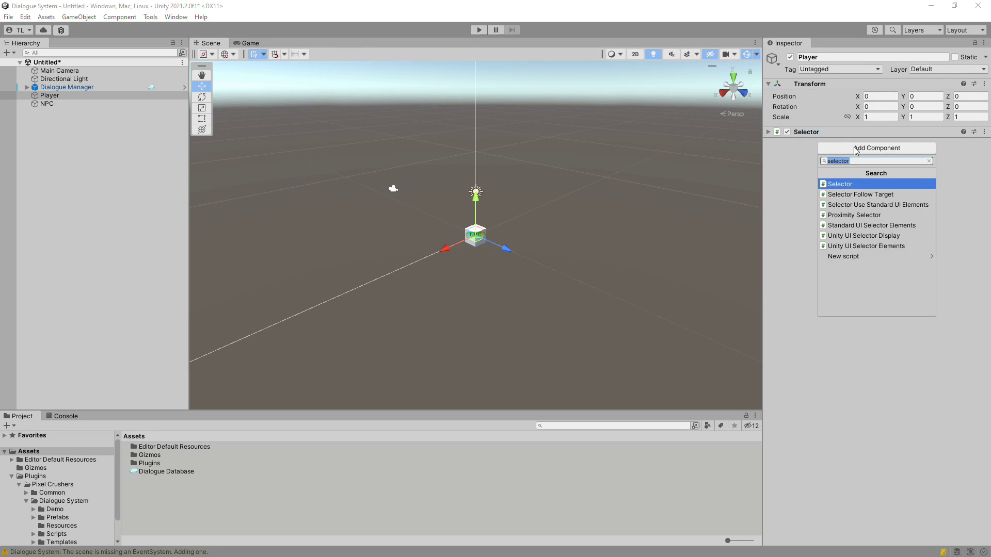
{"action": "type", "text": "ve"}
{"action": "key", "text": "BackSpace"}
{"action": "key", "text": "BackSpace"}
{"action": "type", "text": "events"}
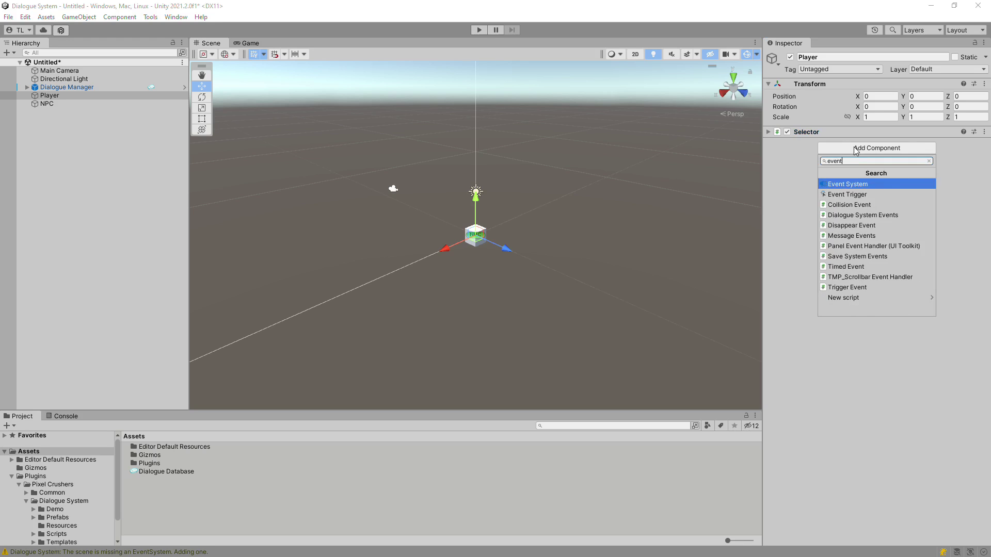
{"action": "left_click", "coordinate": [848, 195]}
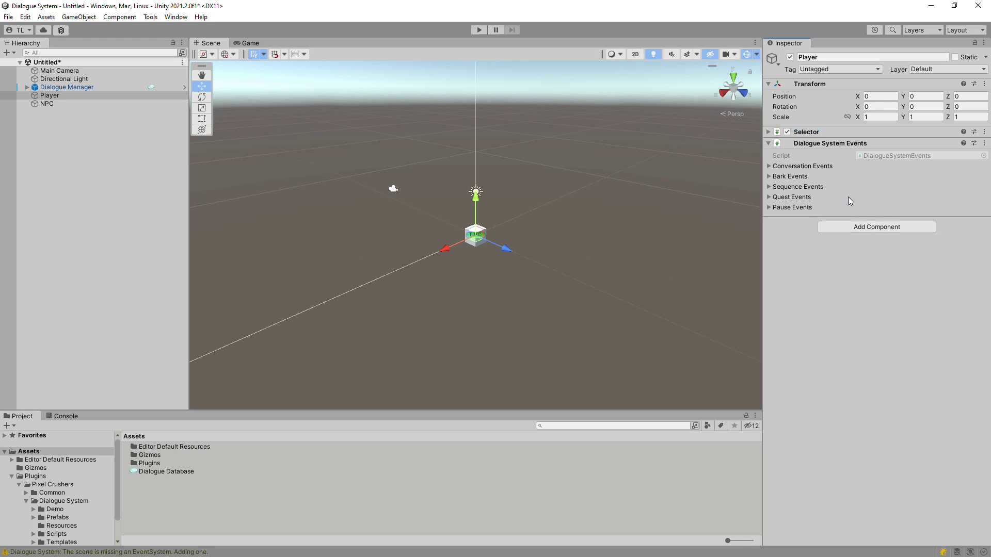
{"action": "left_click", "coordinate": [769, 166]}
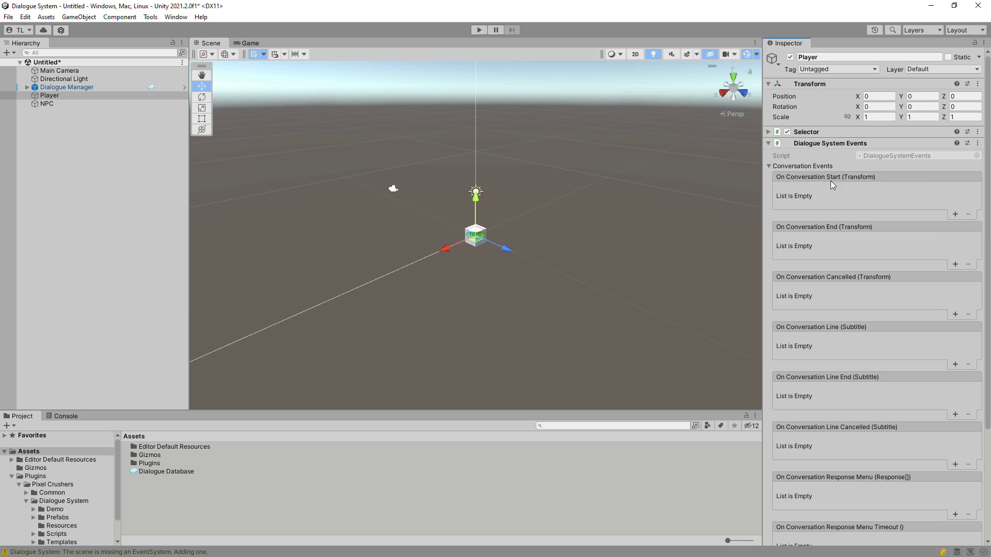
- Make On Conversation Start set Player's Selector.enabled to off
{"action": "left_click", "coordinate": [955, 214]}
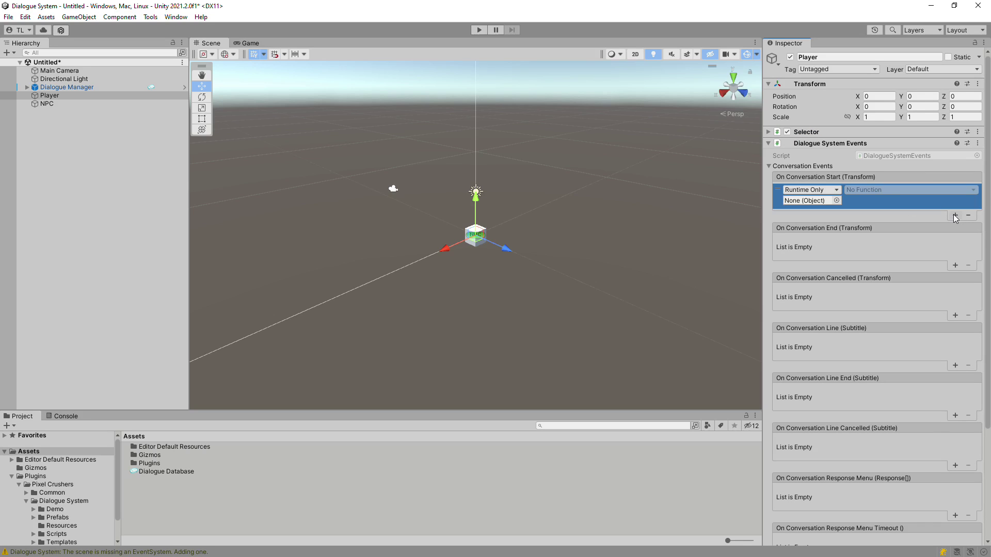
{"action": "left_click_drag", "start_coordinate": [803, 133], "coordinate": [810, 201]}
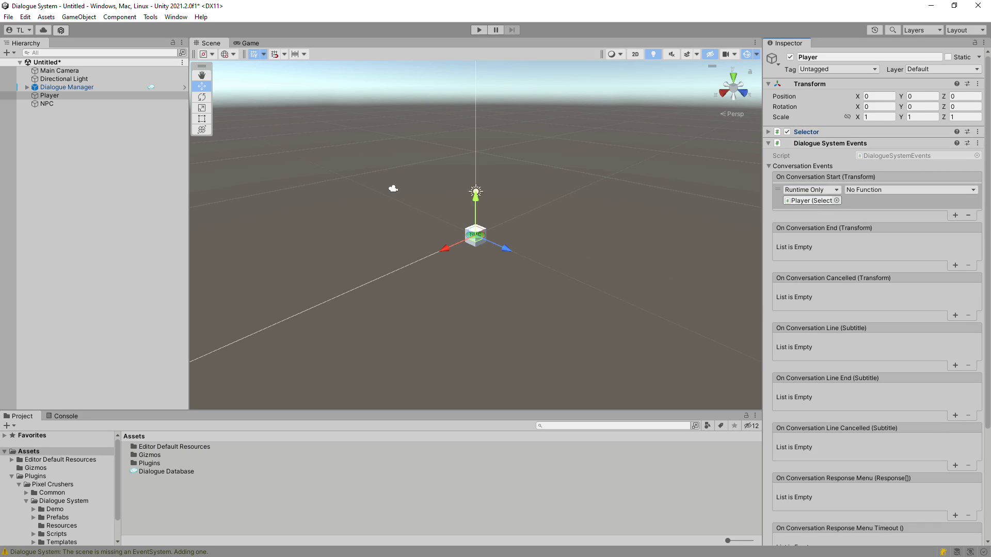
{"action": "left_click", "coordinate": [862, 190]}
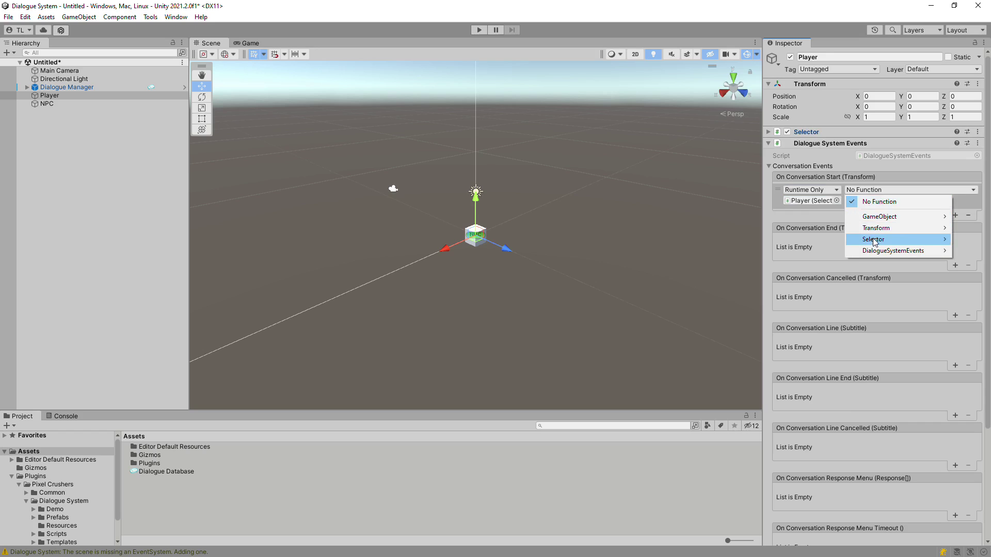
{"action": "mouse_move", "coordinate": [877, 239]}
{"action": "left_click", "coordinate": [780, 263]}
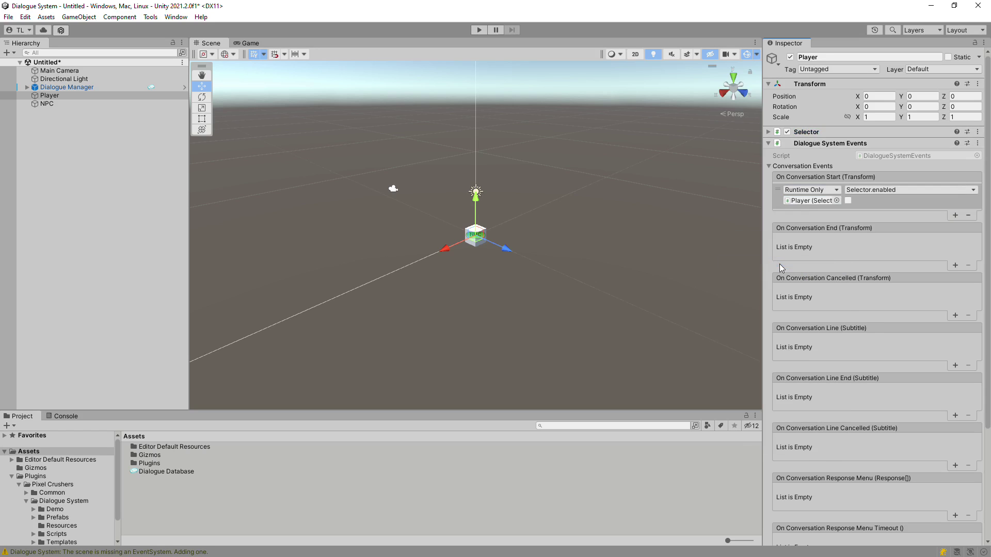
- Make On Conversation End set Player's Selector.enabled back on (checked)
{"action": "left_click", "coordinate": [955, 264]}
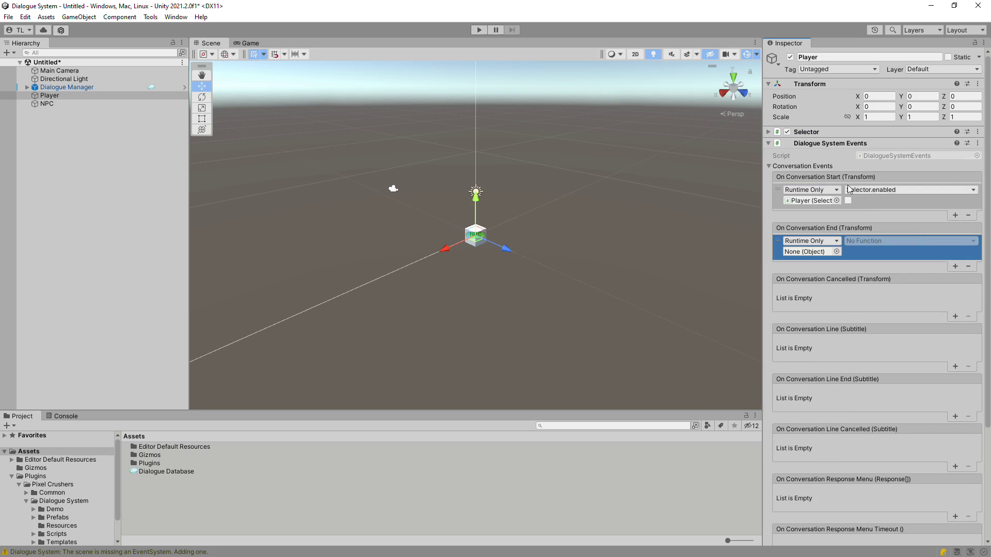
{"action": "left_click_drag", "start_coordinate": [804, 128], "coordinate": [810, 251]}
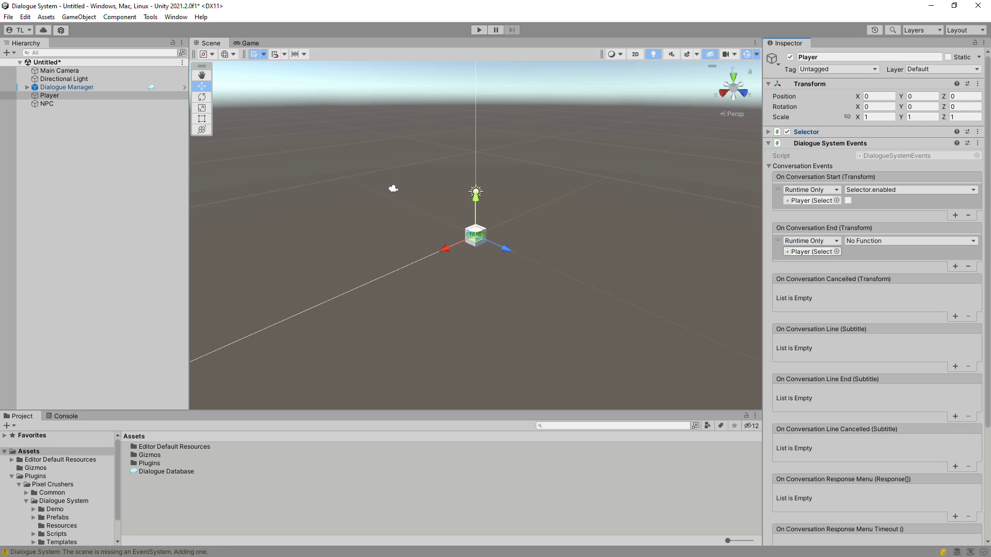
{"action": "left_click", "coordinate": [877, 241]}
{"action": "mouse_move", "coordinate": [877, 290]}
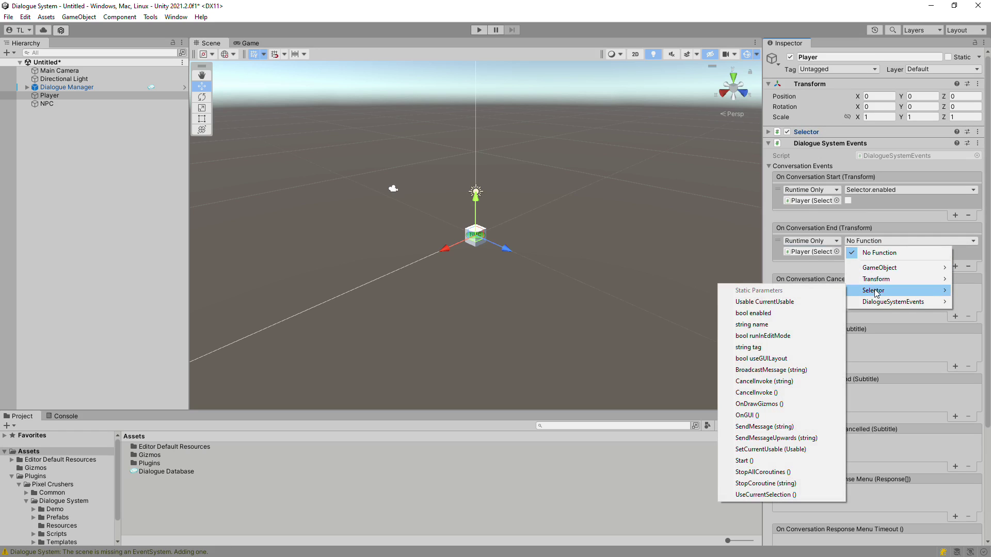
{"action": "left_click", "coordinate": [799, 312]}
{"action": "left_click", "coordinate": [848, 251]}
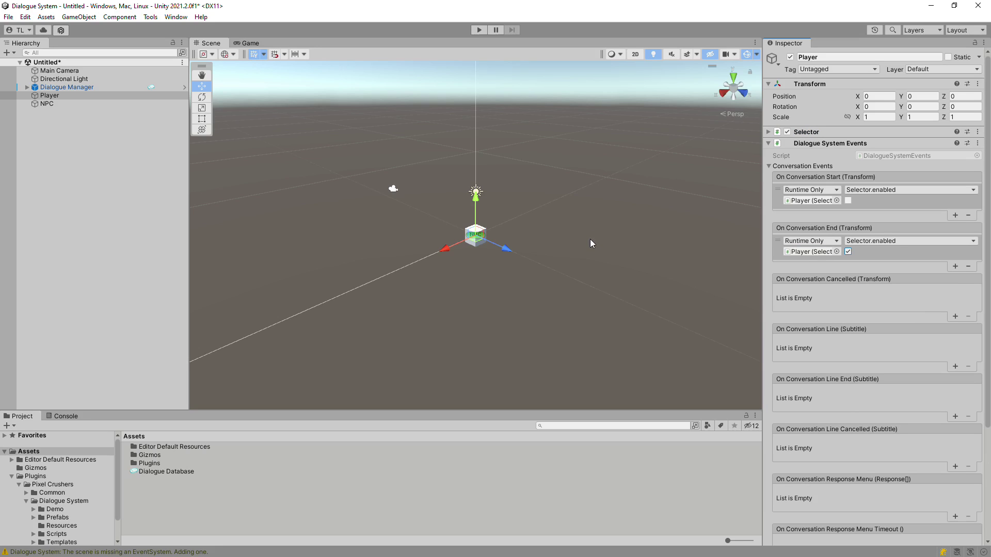
{"action": "left_click", "coordinate": [479, 29]}
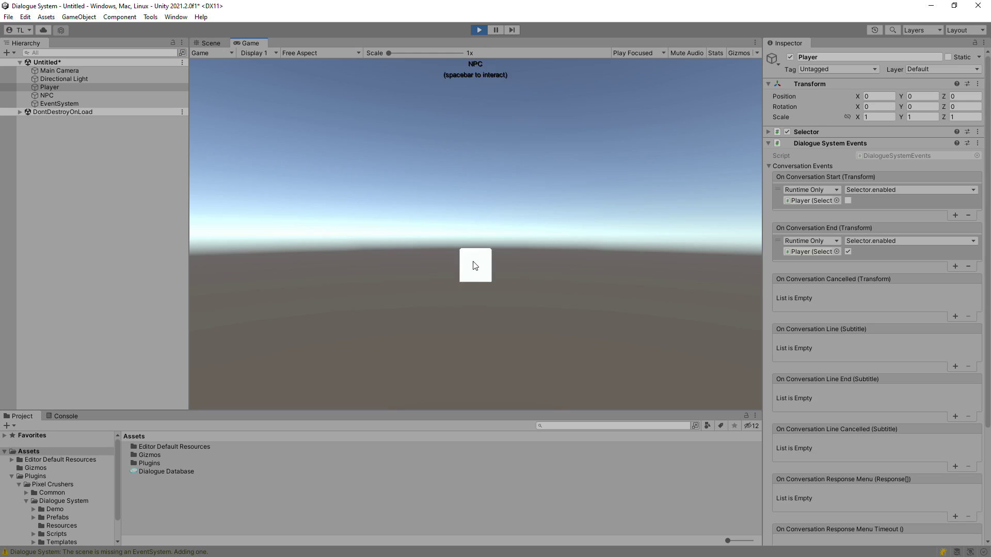
{"action": "key", "text": "space"}
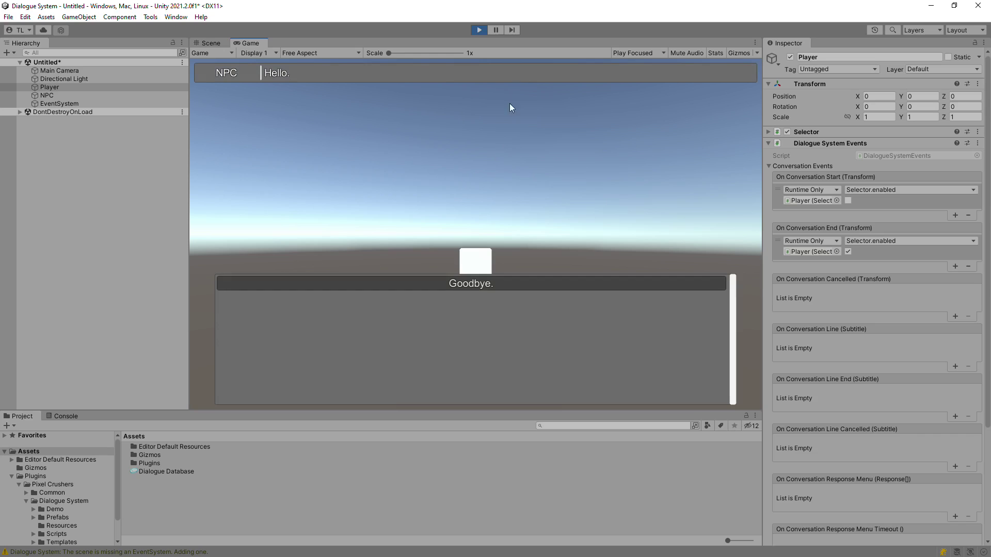
{"action": "left_click", "coordinate": [520, 280]}
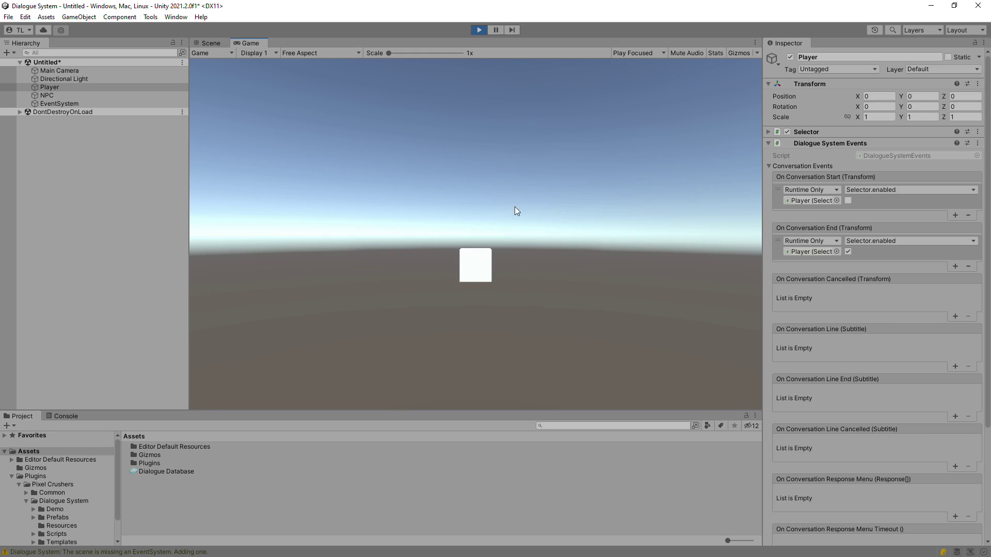
{"action": "left_click", "coordinate": [478, 30]}
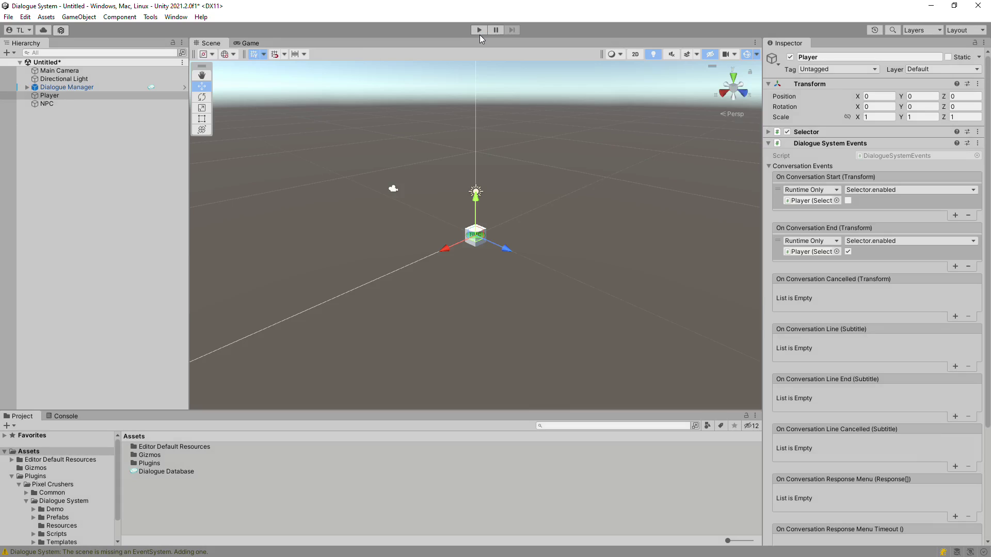